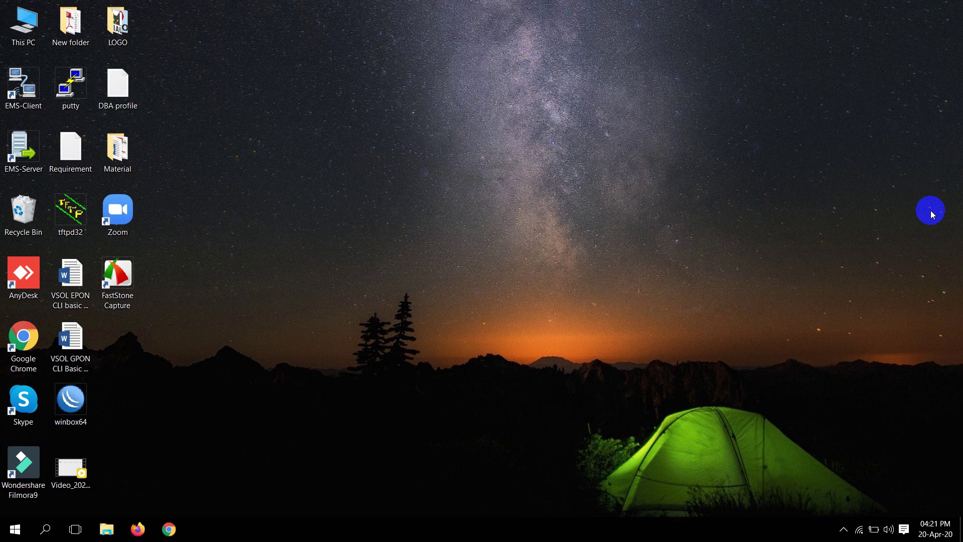
click(169, 529)
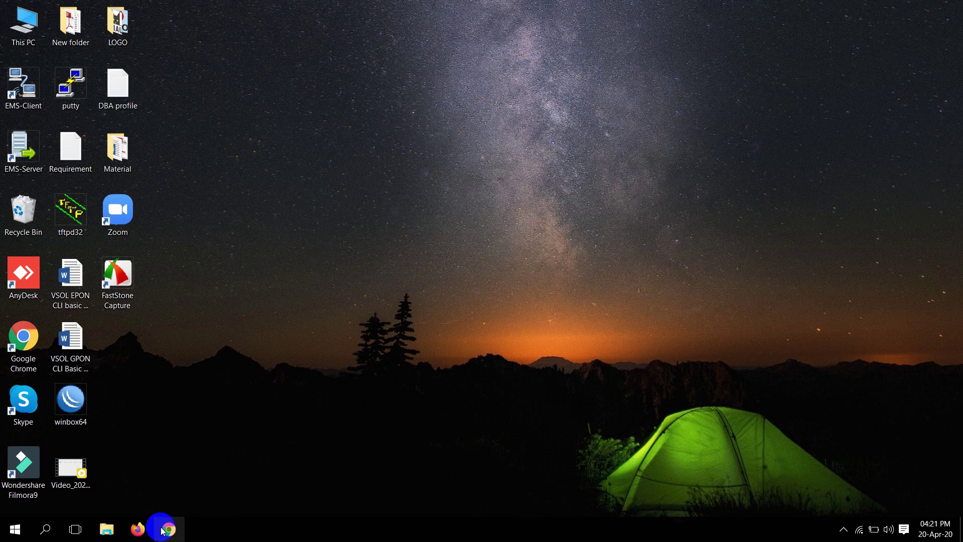
text(h)
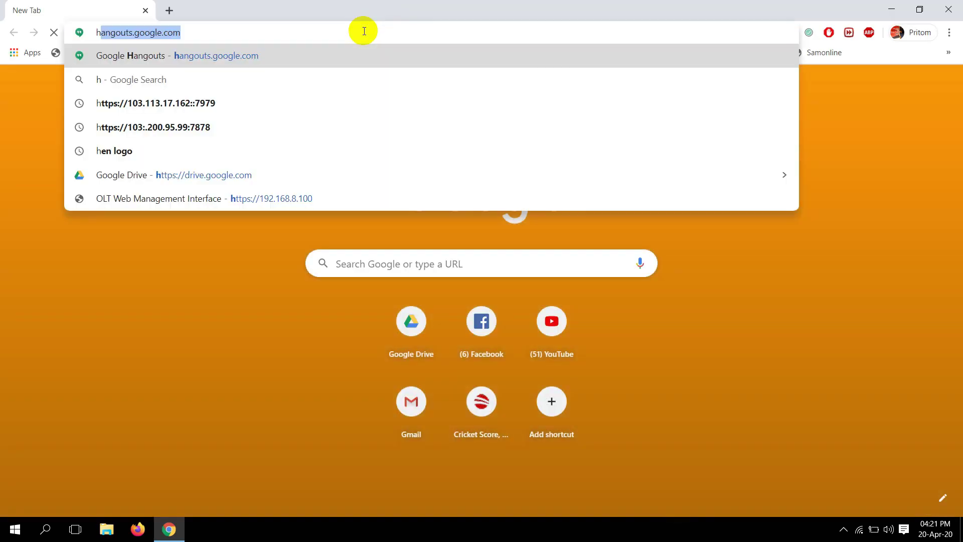
key(BackSpace)
text(https)
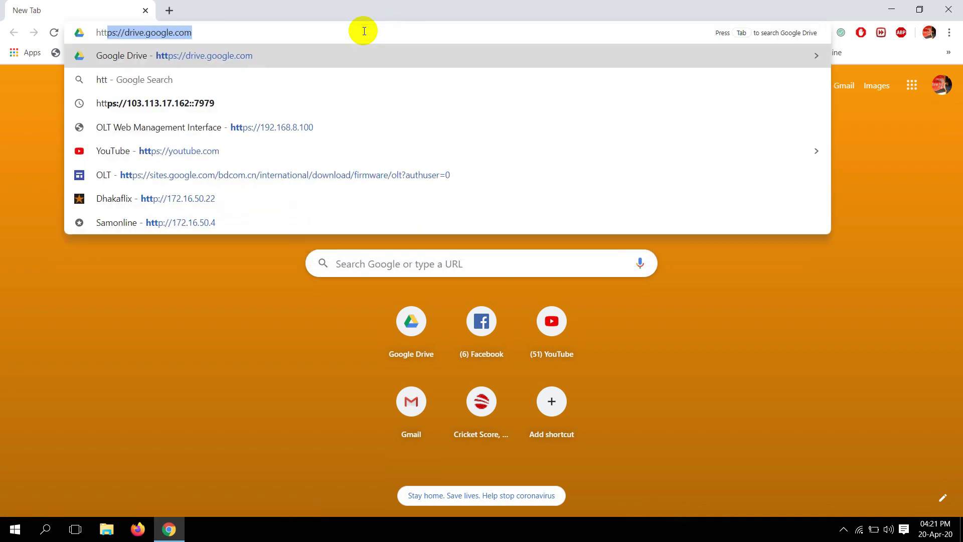
text(://192.1)
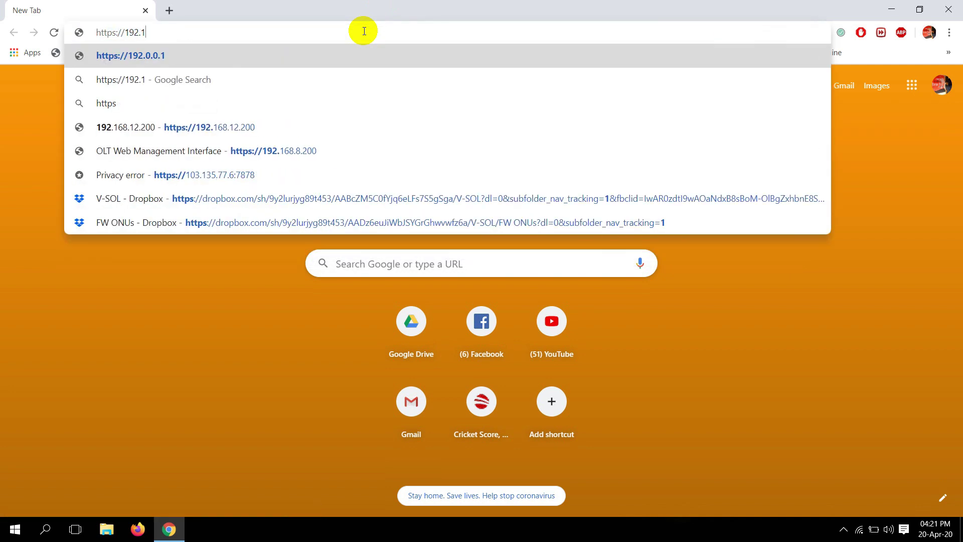
text(68.8.)
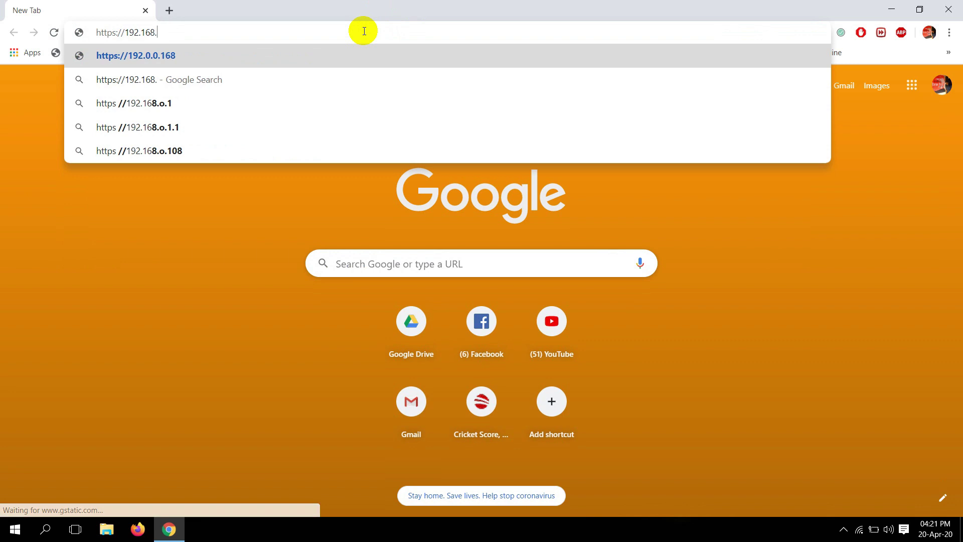
text(100)
key(Return)
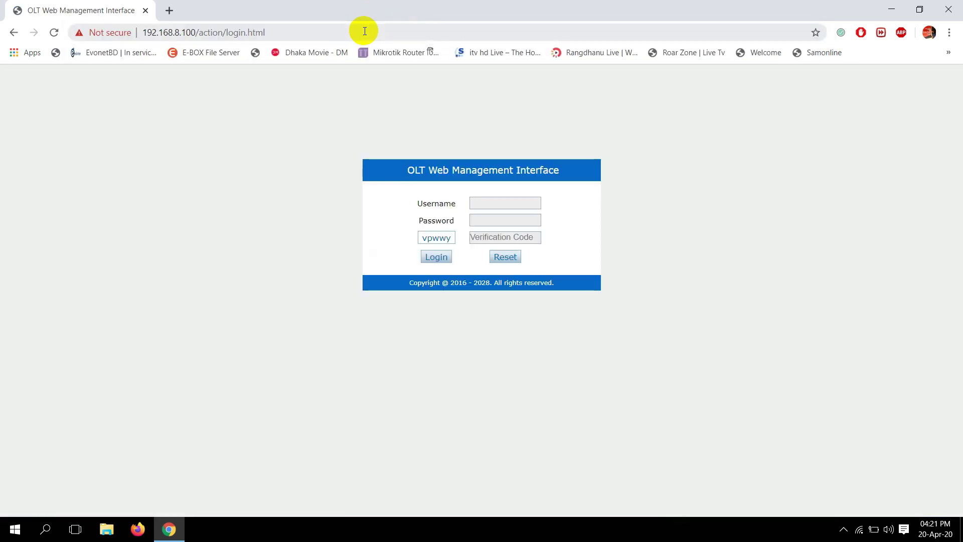
- Log in with username admin, the account password and the shown verification code
click(486, 204)
text(admin)
key(Tab)
text(1234)
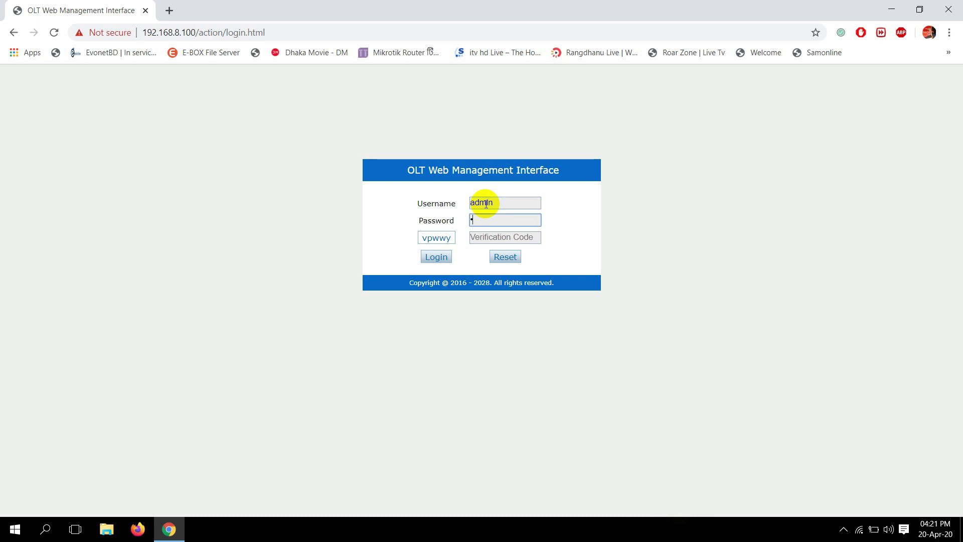
text(5)
key(Tab)
drag(436, 237, 492, 238)
click(440, 257)
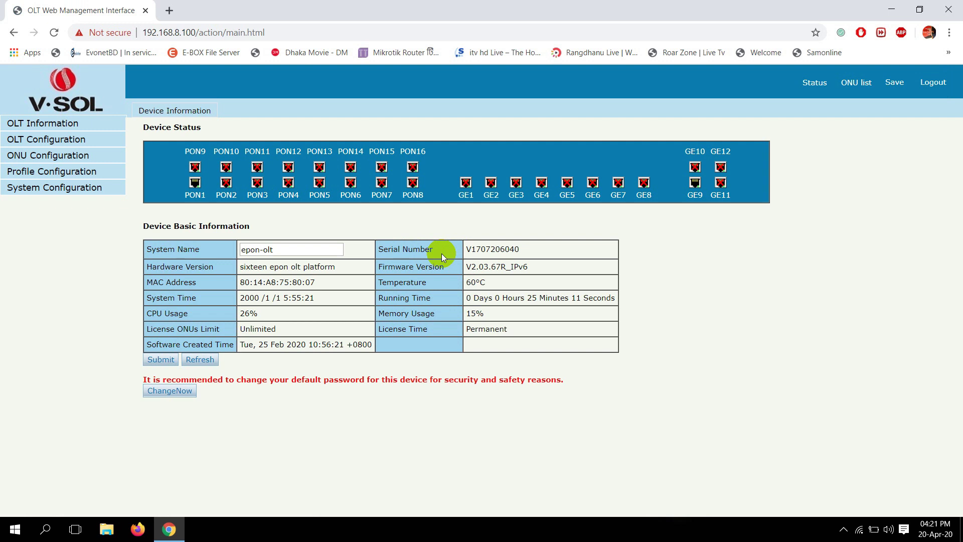
- Check the uplink port statistics showing GE9's link Up at 100M
drag(692, 191, 682, 189)
click(78, 139)
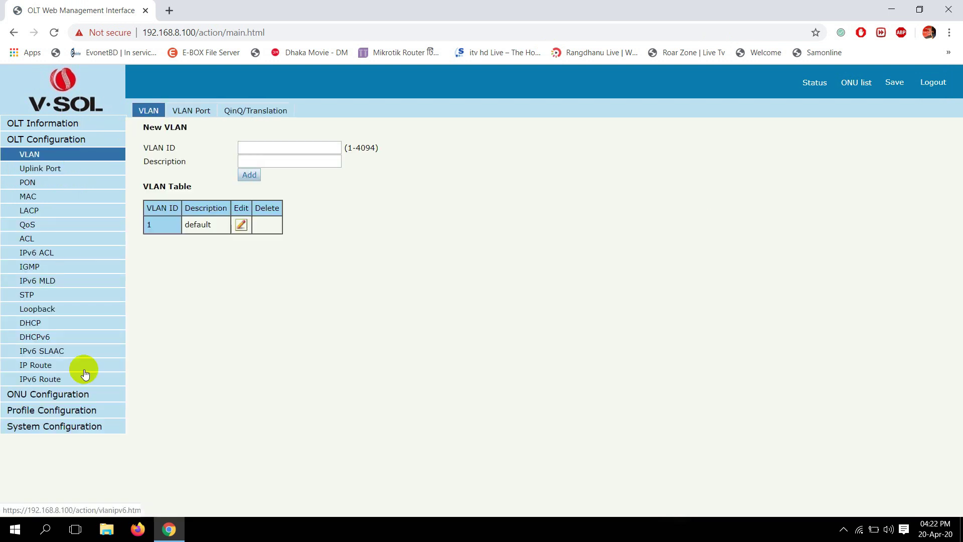
click(41, 168)
double_click(201, 304)
double_click(239, 304)
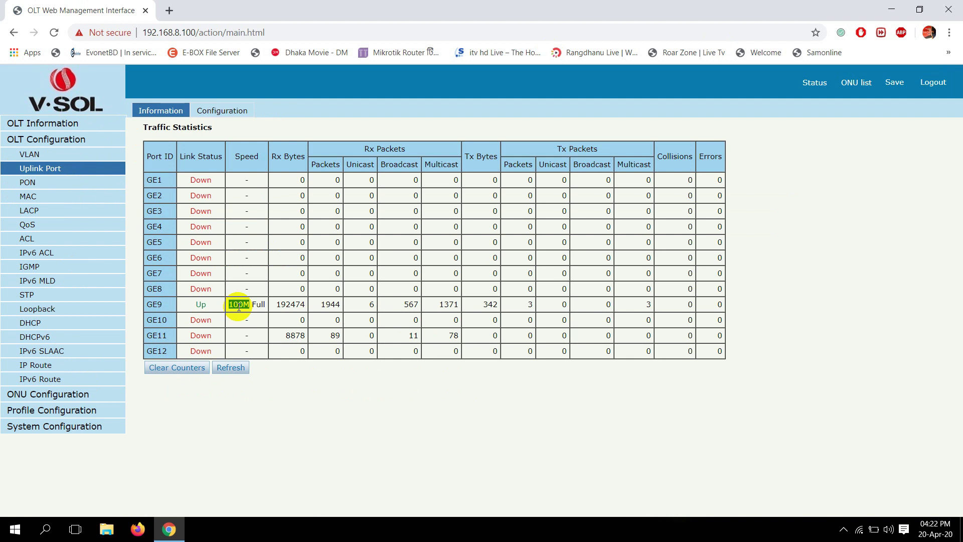
- Add VLAN 100 with description 'vlan100' to the VLAN table
click(53, 154)
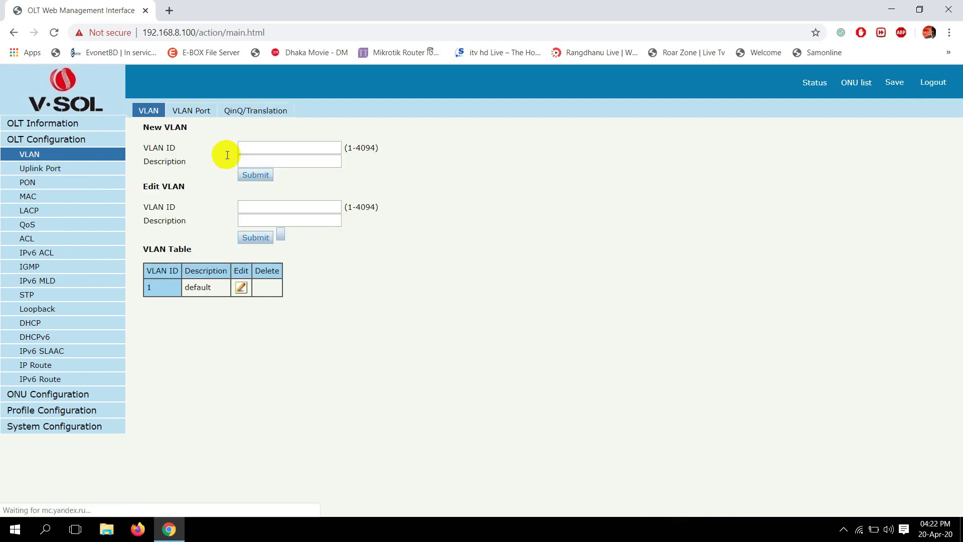
click(295, 151)
text(100)
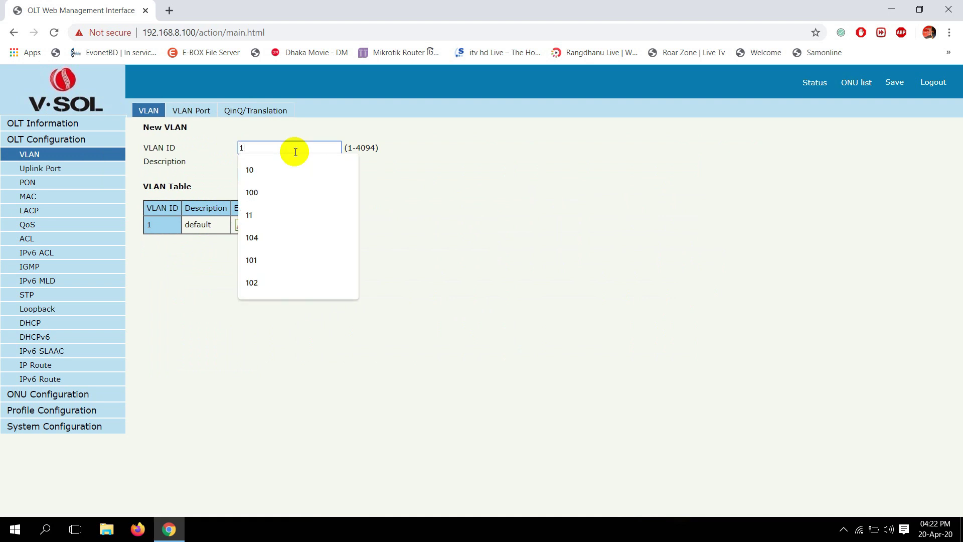
click(301, 161)
text(vlan100)
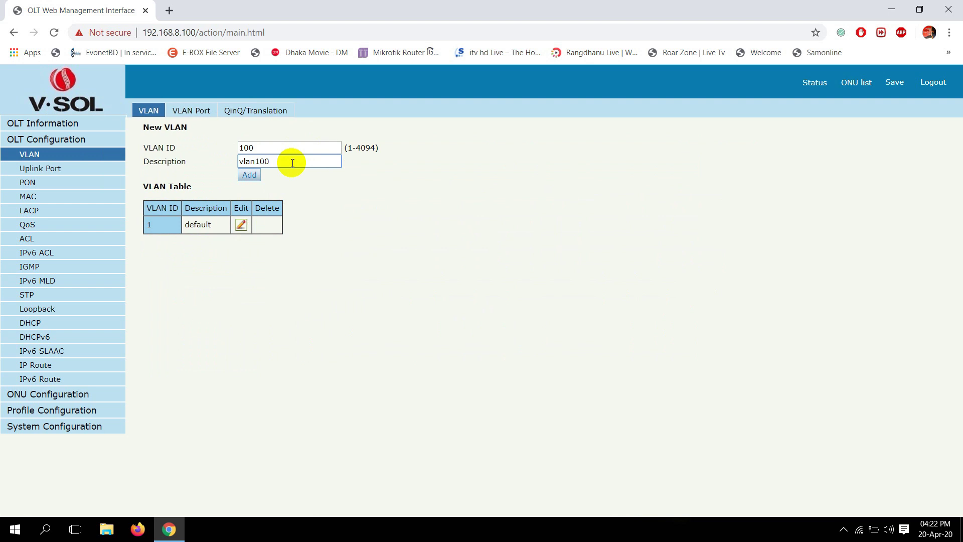
click(249, 175)
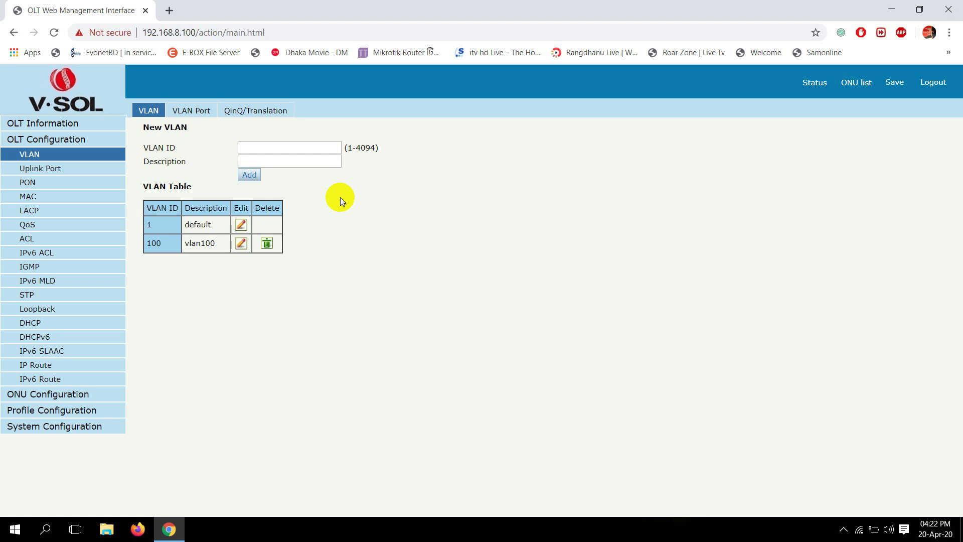
drag(146, 244, 215, 244)
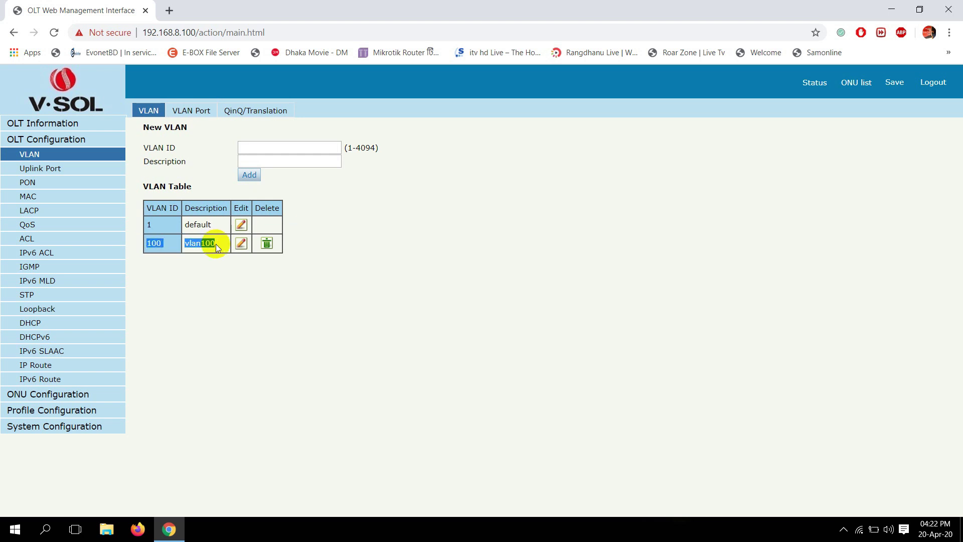
click(211, 160)
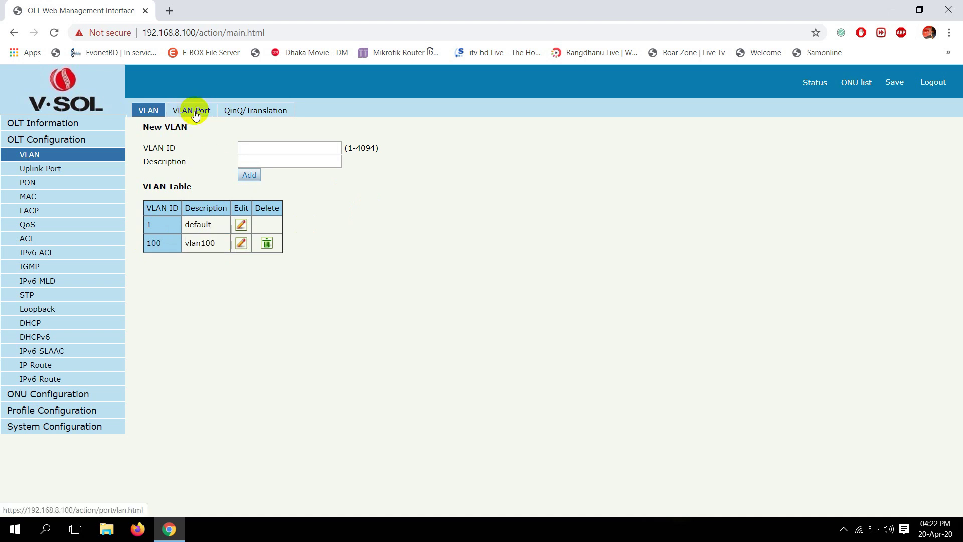
- Select VLAN 100 in the per-port VLAN membership settings
click(191, 115)
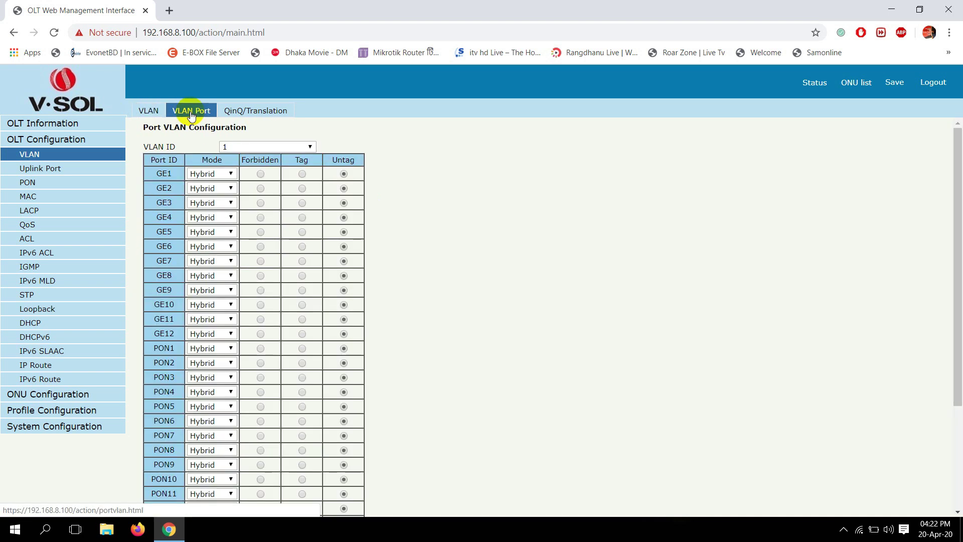
triple_click(155, 148)
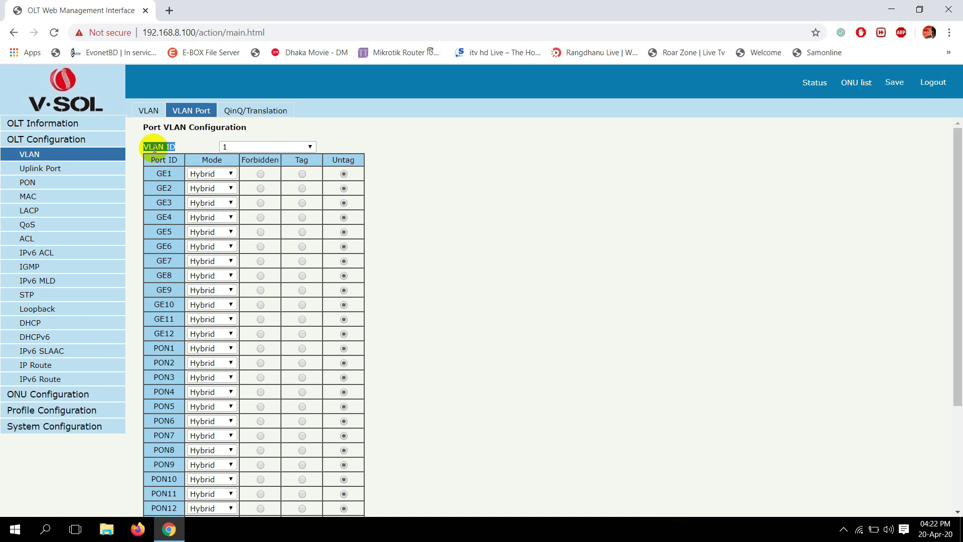
click(241, 149)
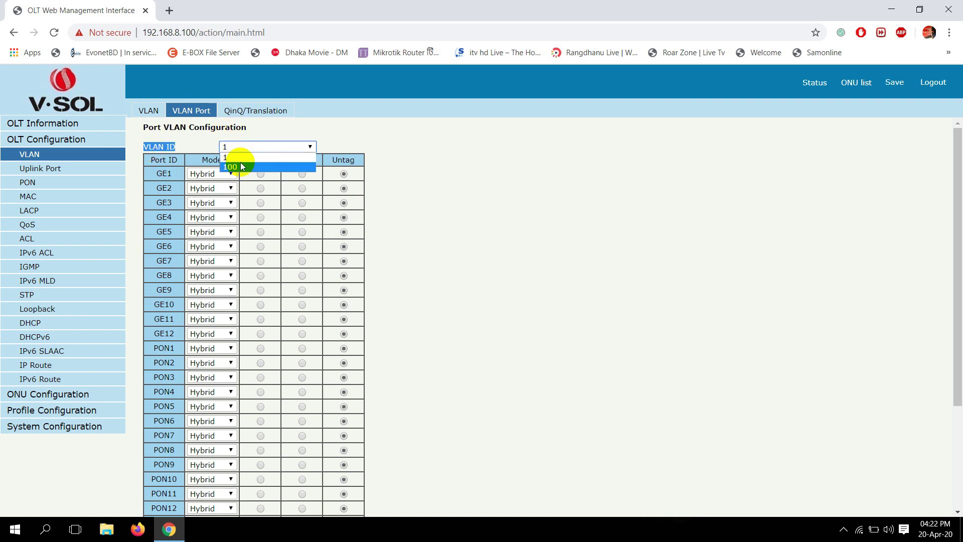
click(237, 166)
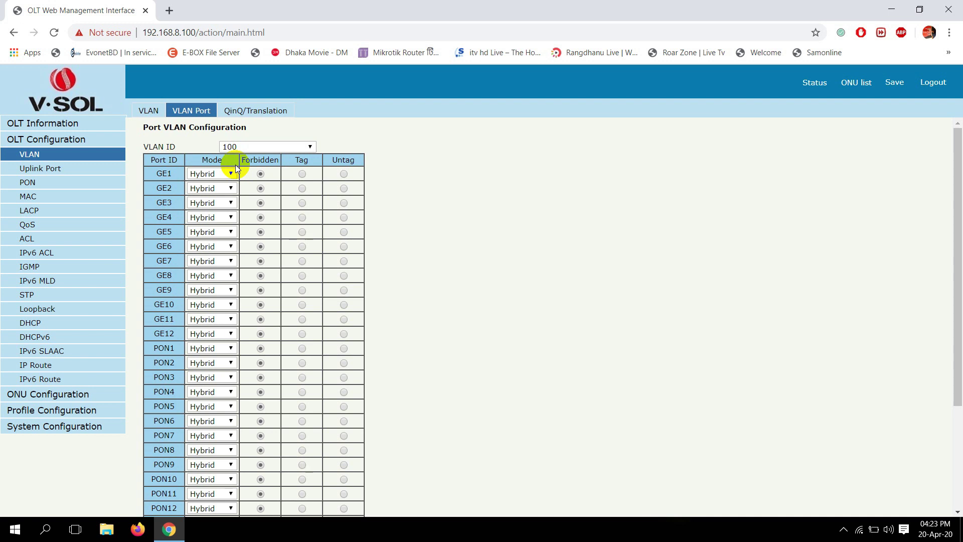
- Apply GE9 and PON1 as tagged members of VLAN 100
scroll(231, 190, down, 1)
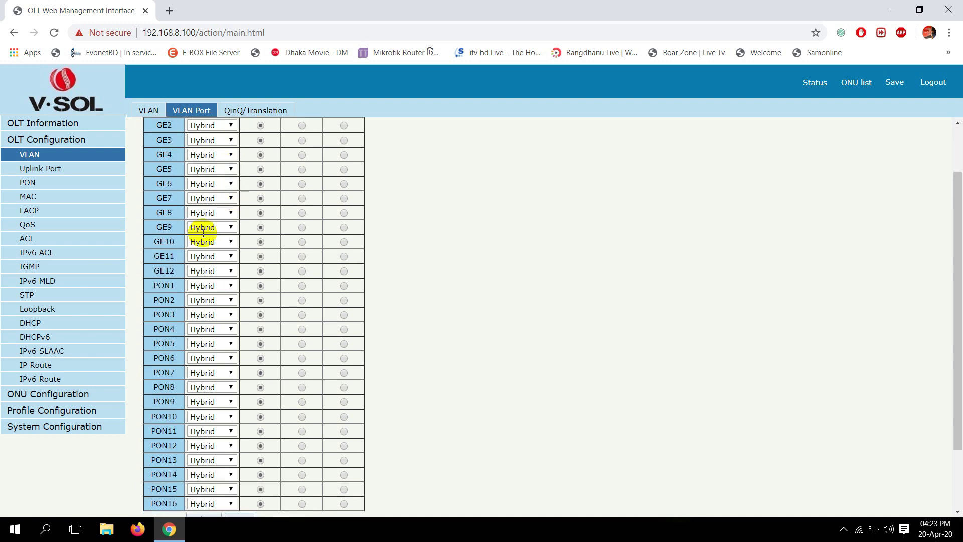
double_click(165, 227)
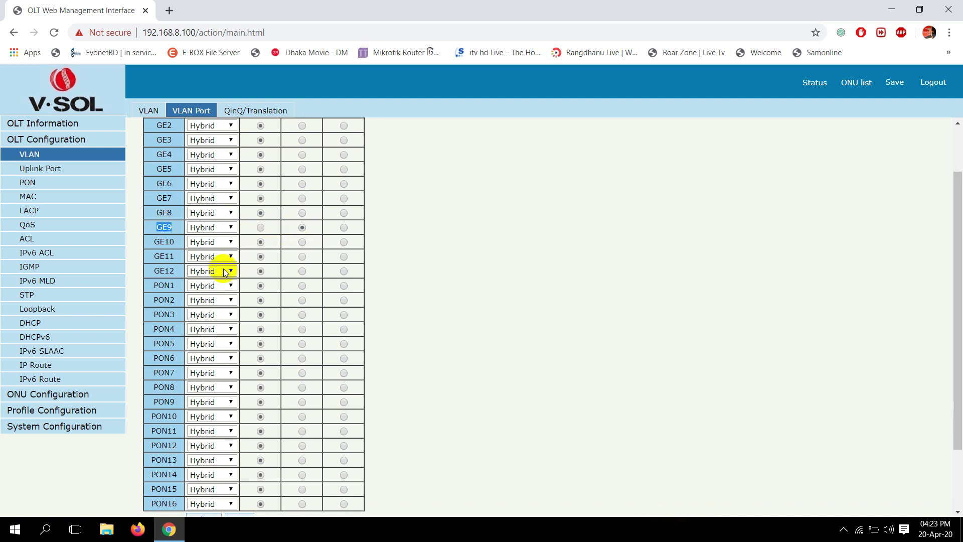
double_click(156, 284)
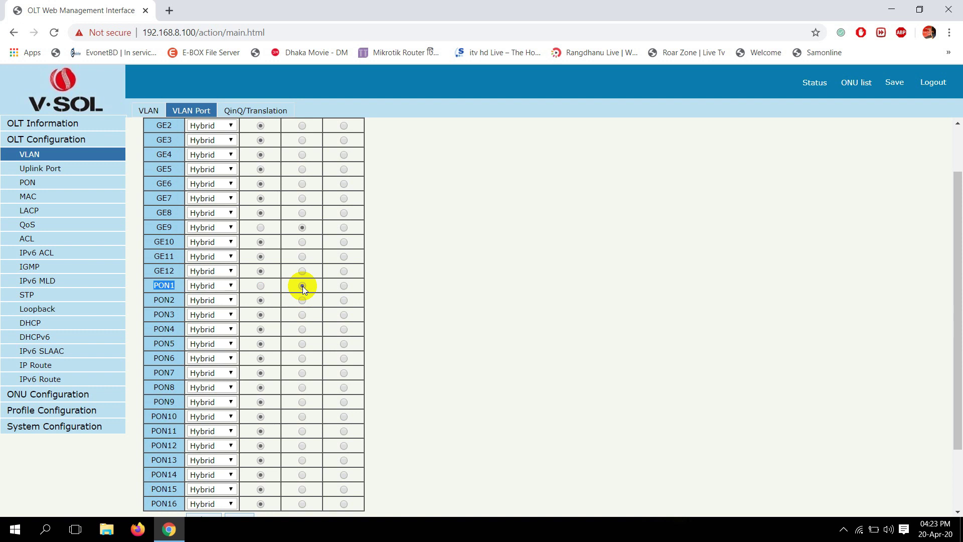
scroll(305, 230, up, 2)
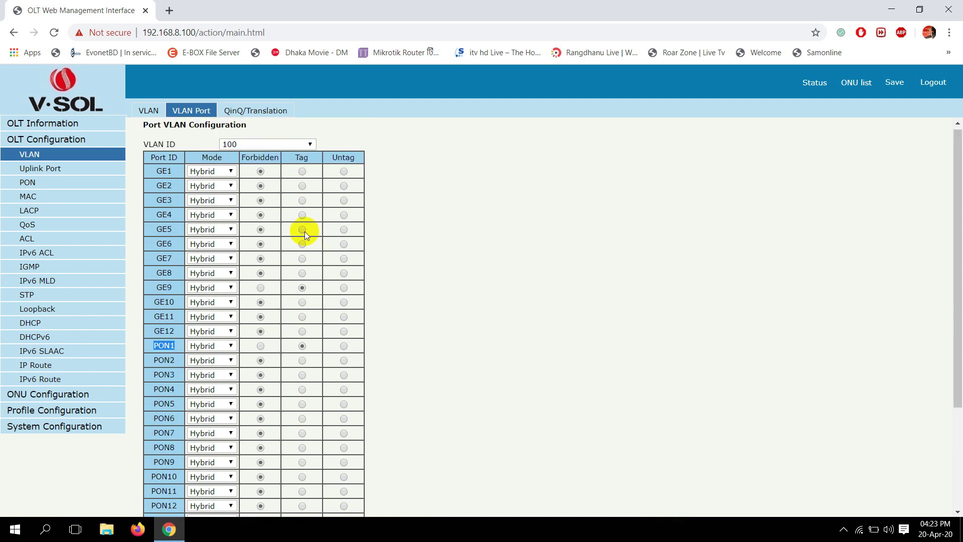
double_click(300, 160)
scroll(290, 232, down, 3)
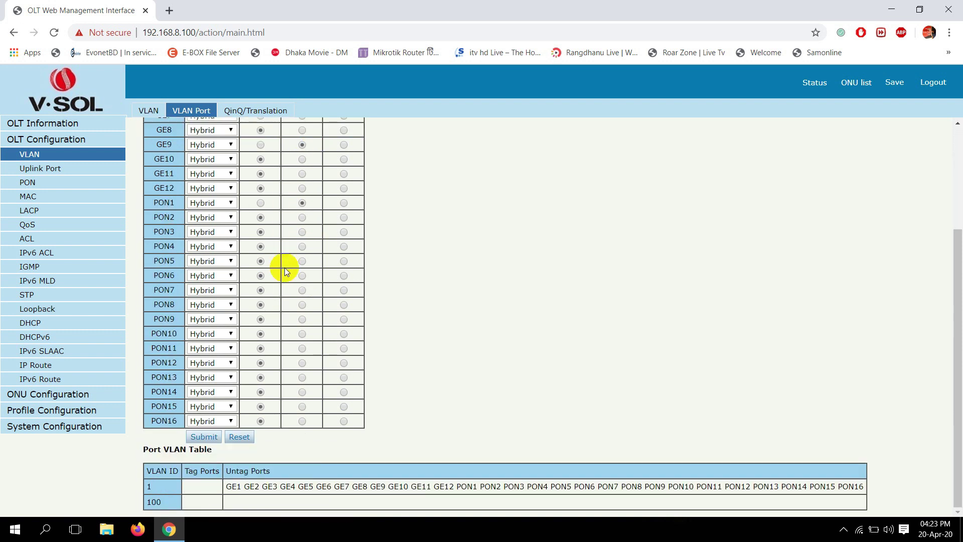
click(203, 438)
scroll(226, 432, down, 5)
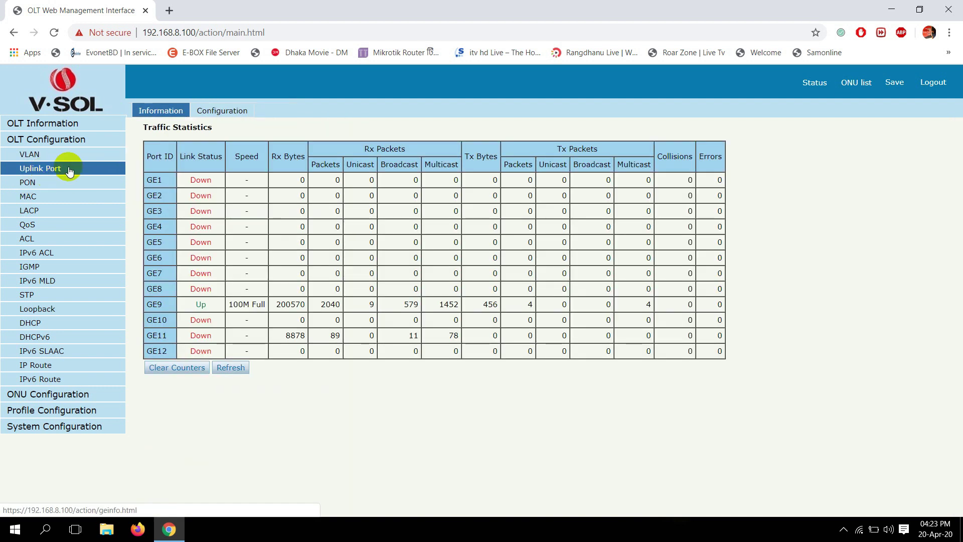
- Set uplink GE9's PVID to 100, submit it, and go to the ONU list
click(225, 112)
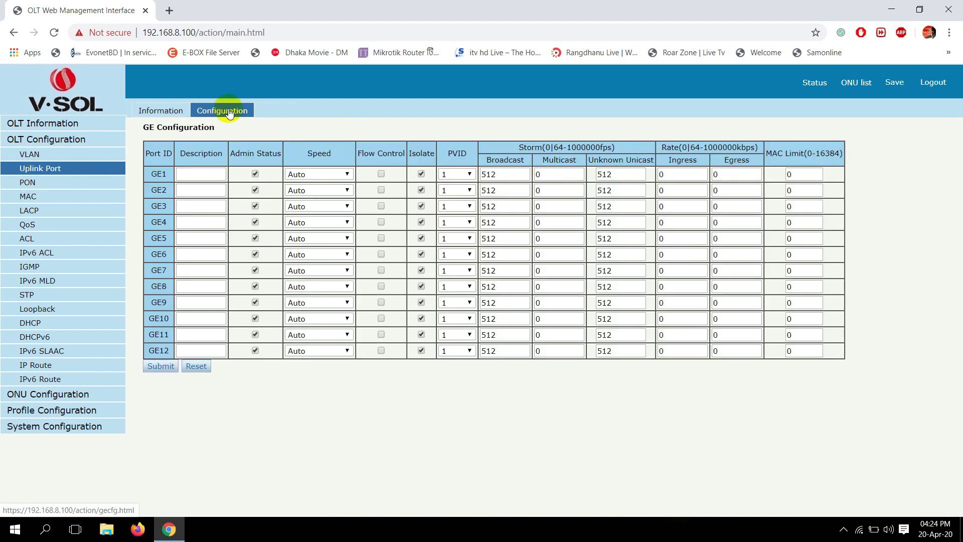
drag(146, 303, 167, 302)
click(452, 303)
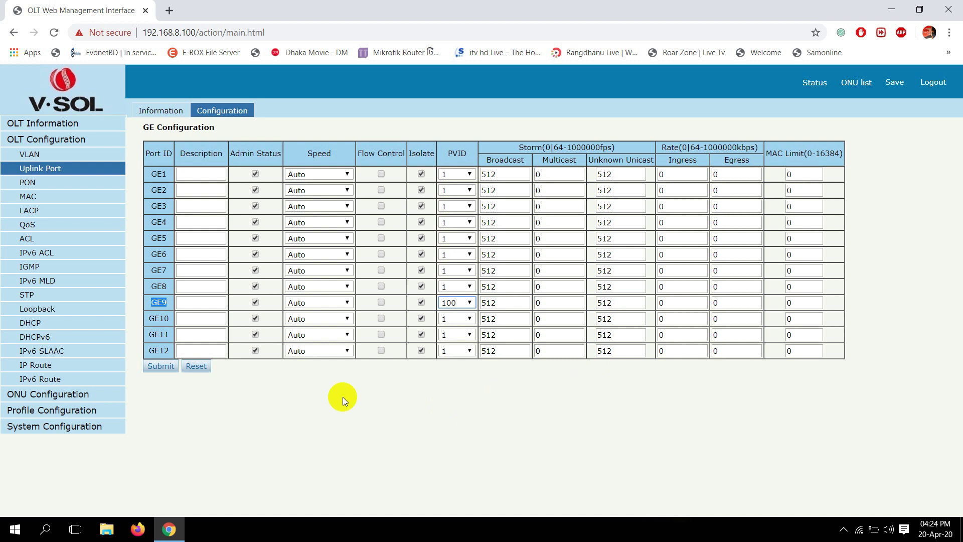
click(160, 366)
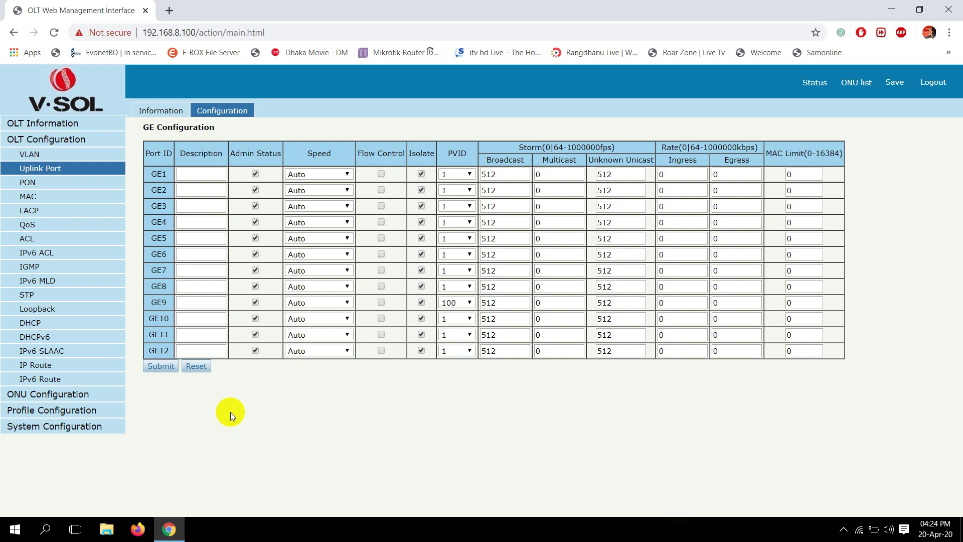
click(858, 87)
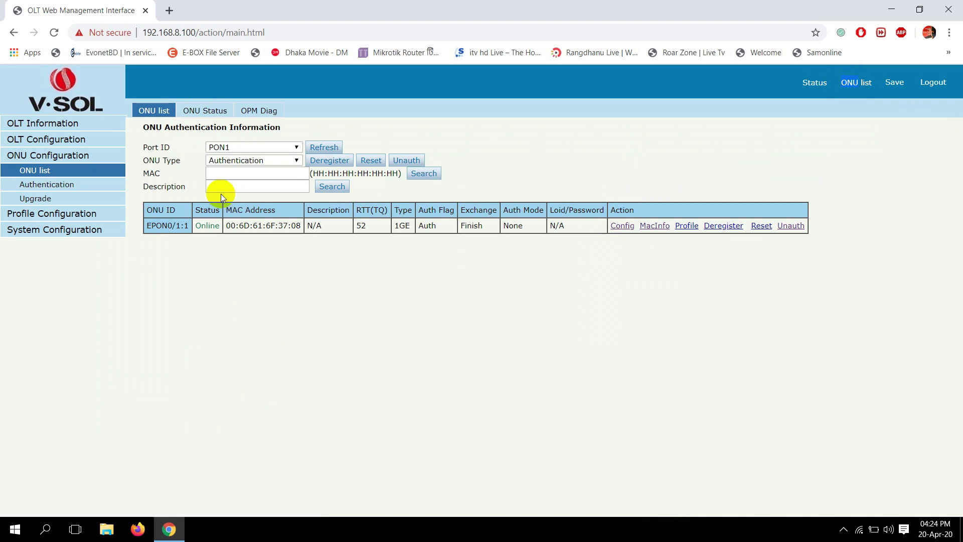
- Confirm ONU EPON0/1:1 is Online and finished, then open its Config page
drag(194, 224, 220, 227)
drag(459, 227, 485, 229)
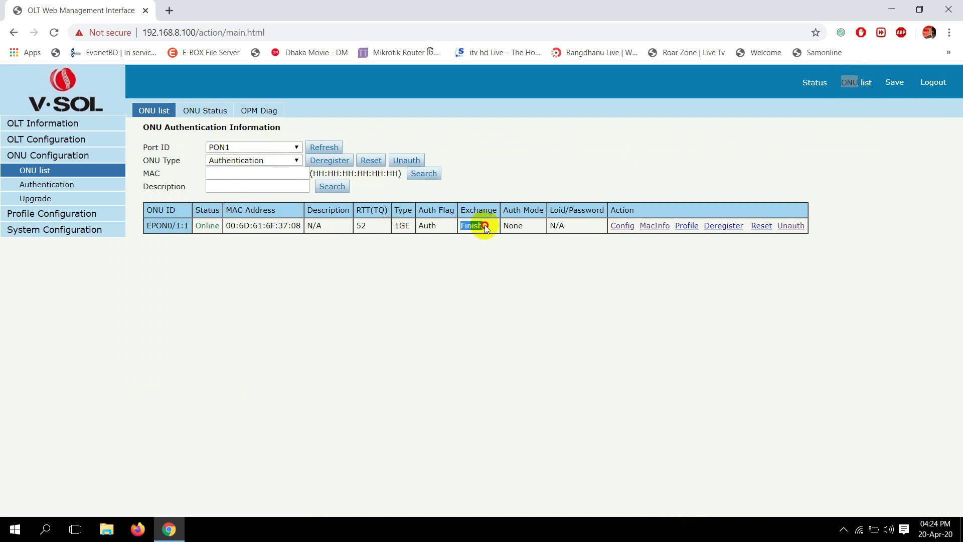
click(501, 275)
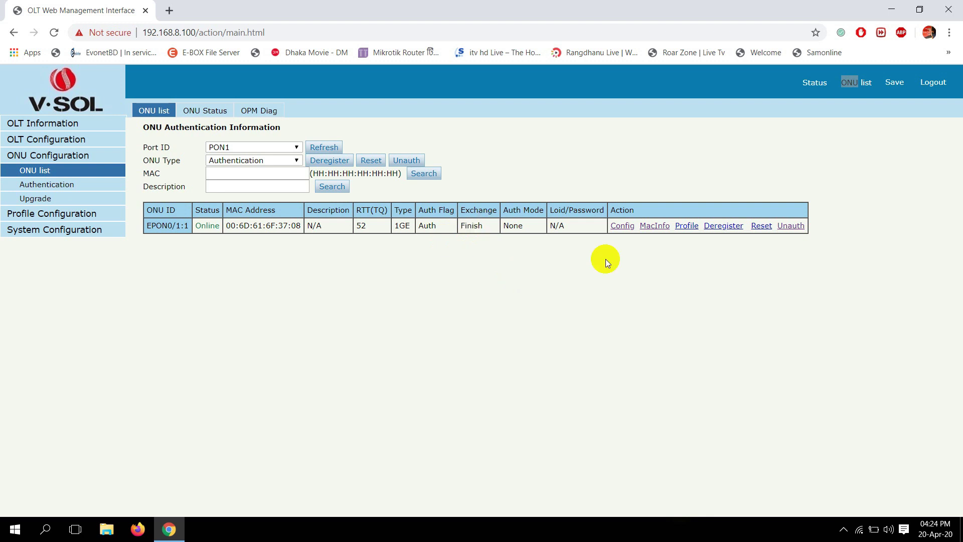
drag(616, 210, 629, 210)
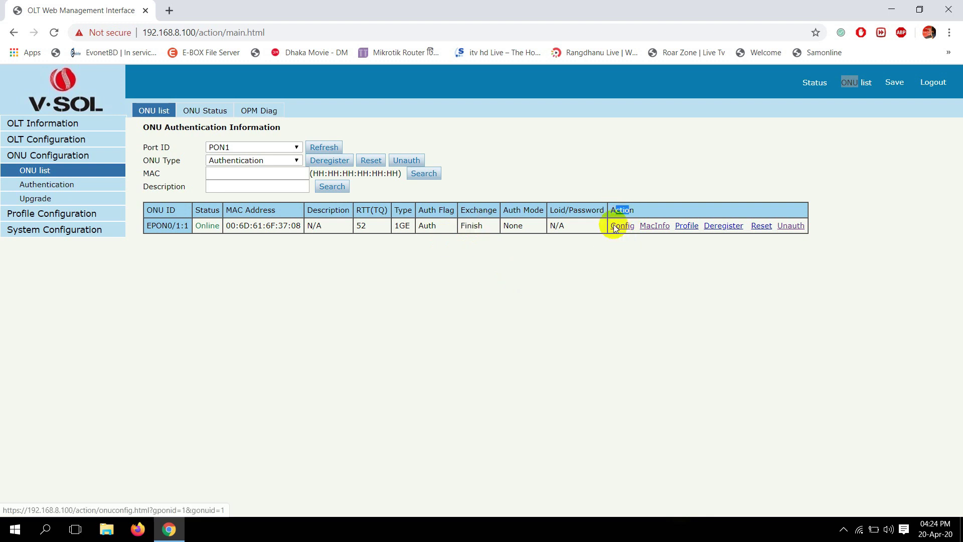
click(621, 226)
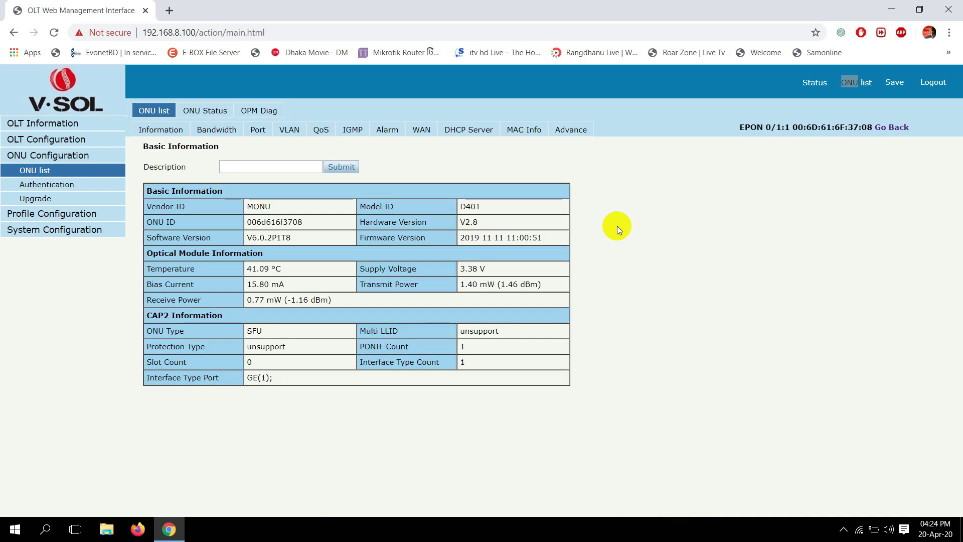
- In the ONU's VLAN settings, keep Port1 and switch its VLAN mode to tag
click(290, 131)
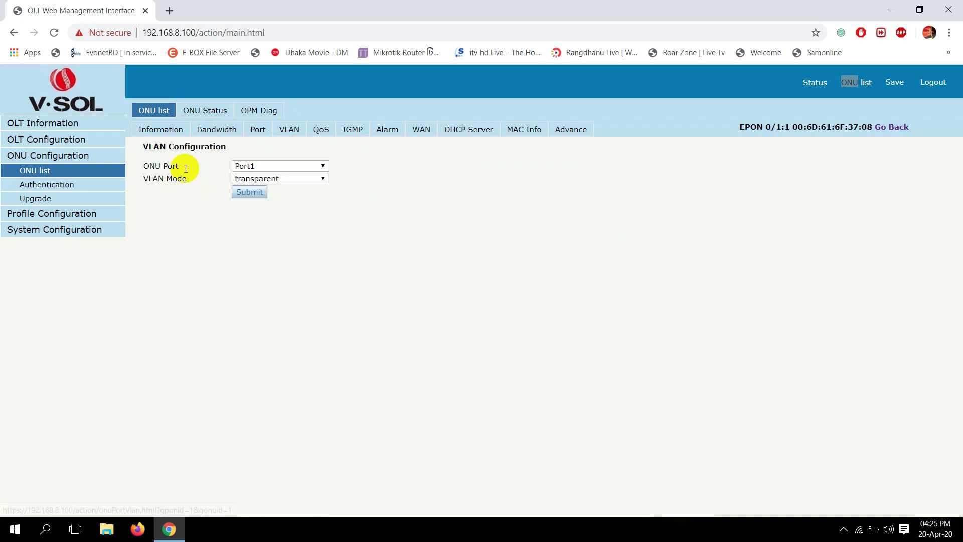
click(245, 165)
click(247, 167)
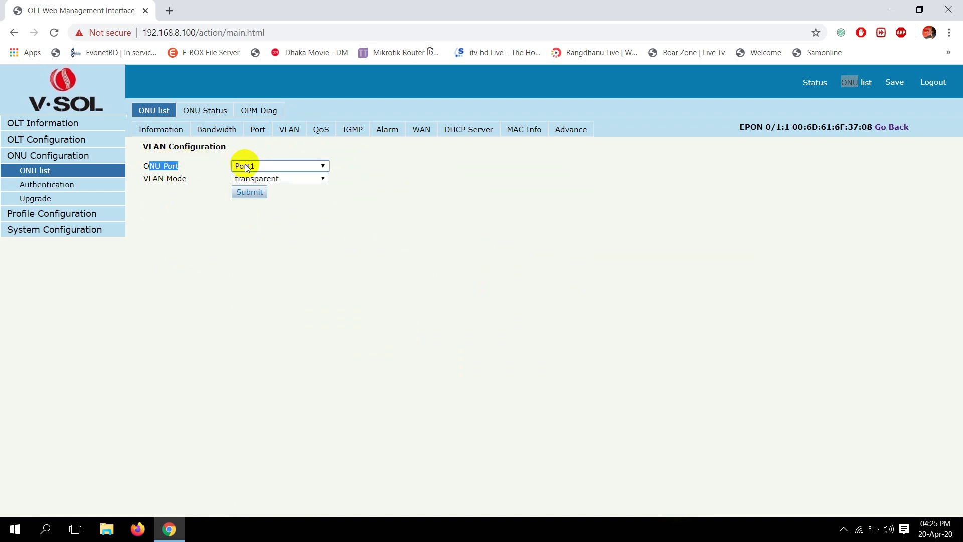
drag(153, 179, 173, 179)
triple_click(173, 179)
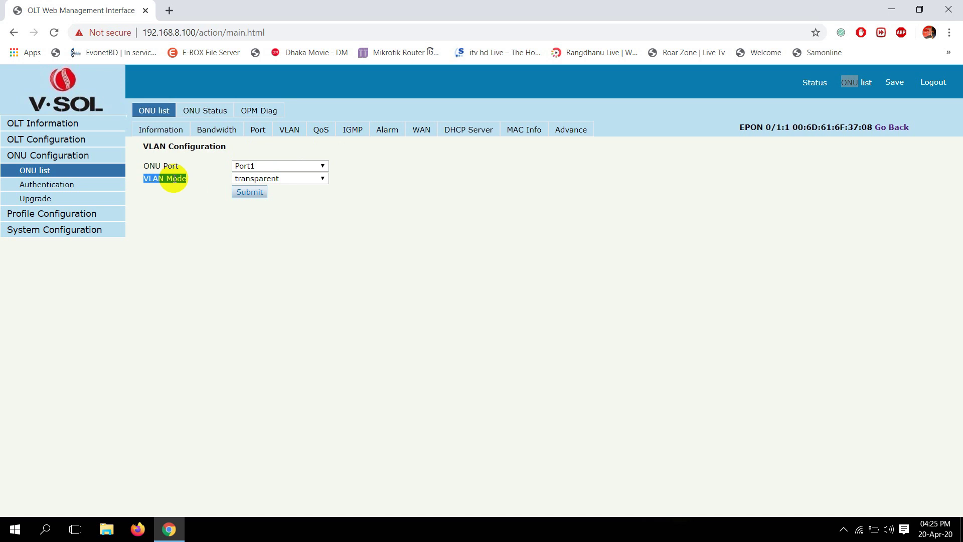
click(242, 180)
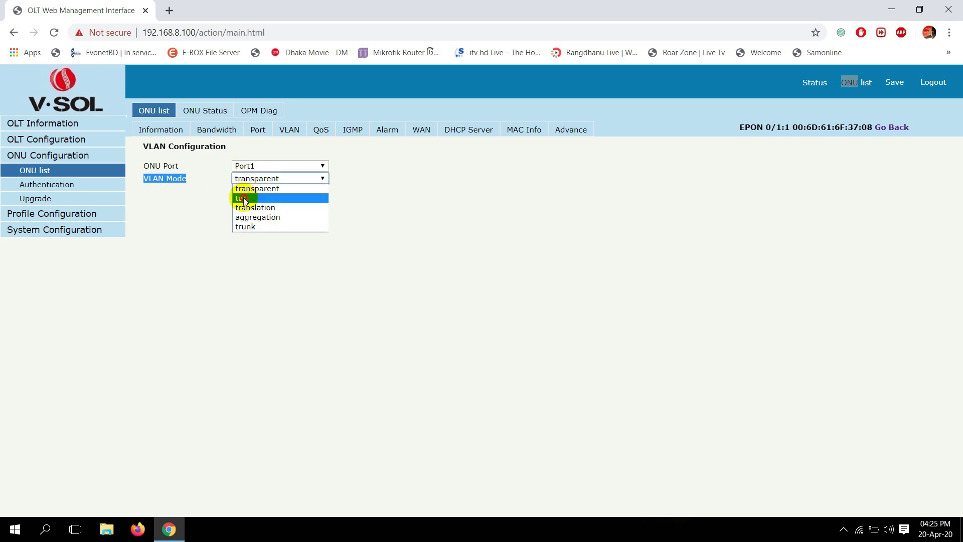
click(237, 197)
- Enter PVID 100 with priority 0, submit, and save the OLT configuration
double_click(153, 191)
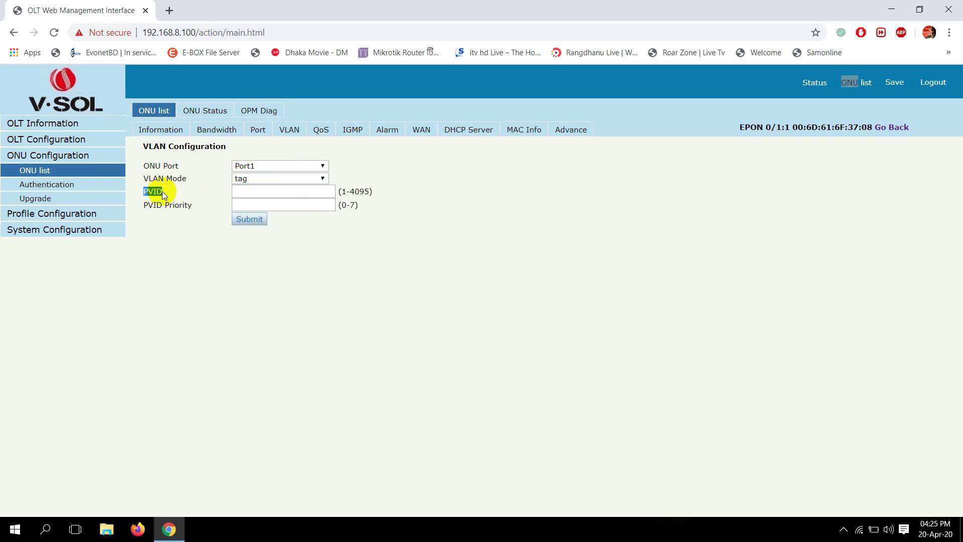
click(244, 190)
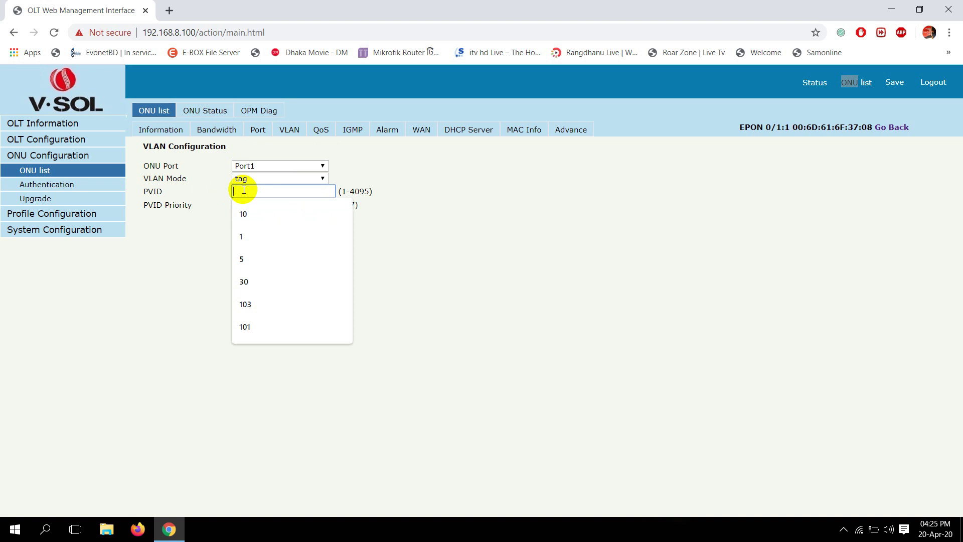
text(1000)
key(BackSpace)
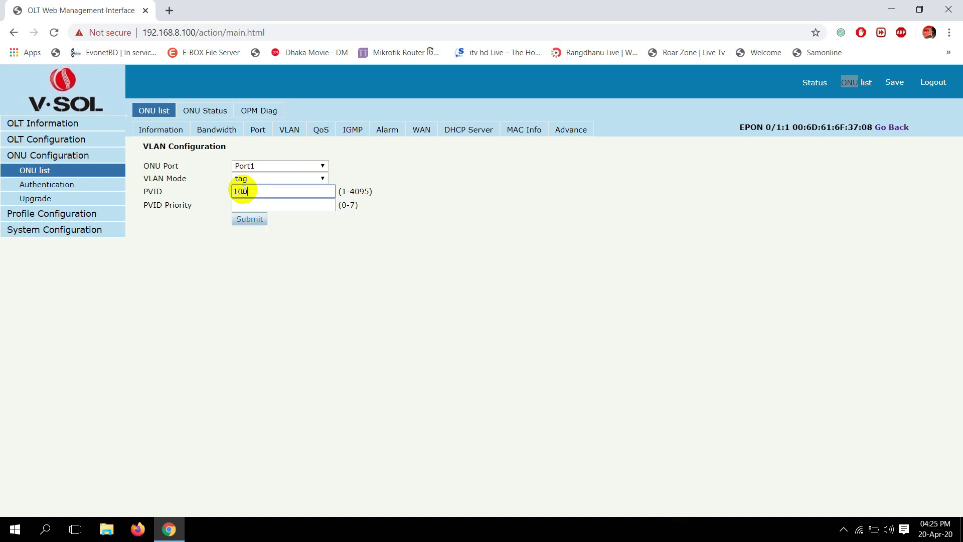
double_click(150, 205)
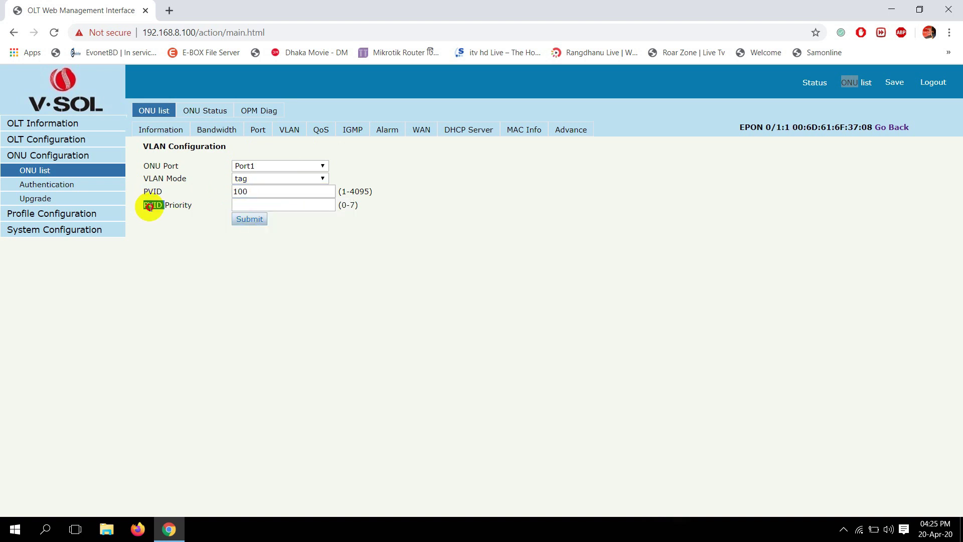
click(252, 204)
text(0)
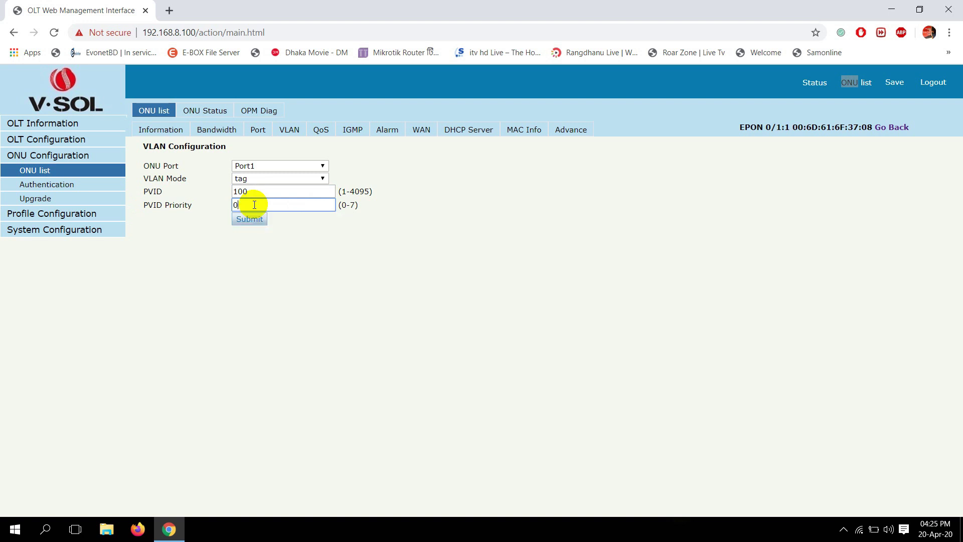
click(254, 219)
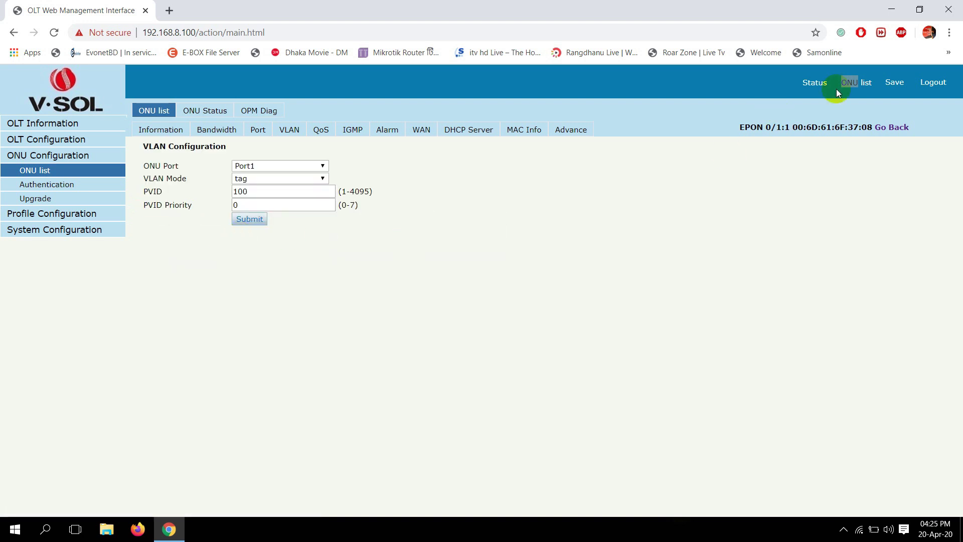
click(892, 82)
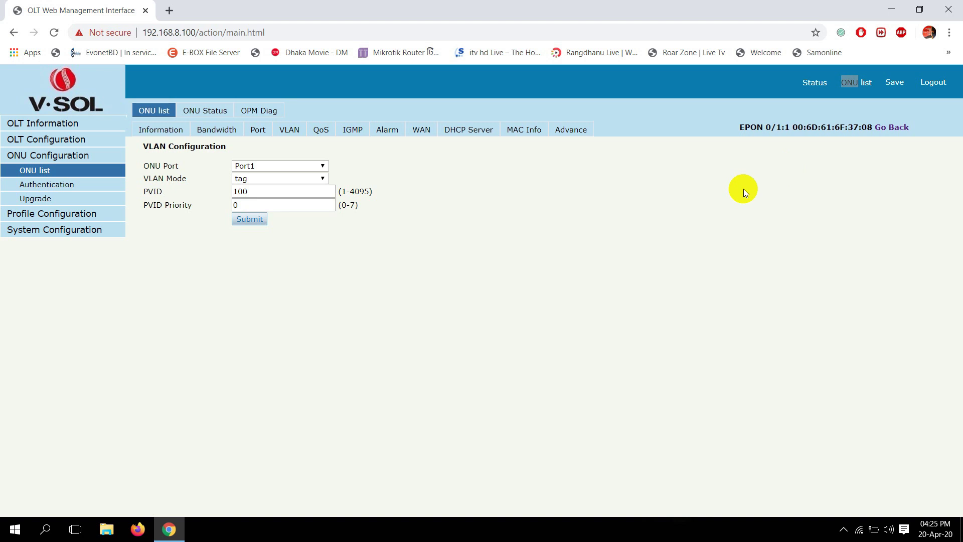
- Verify ONU Port1's link status is Up, then bring up the Windows network list
click(260, 134)
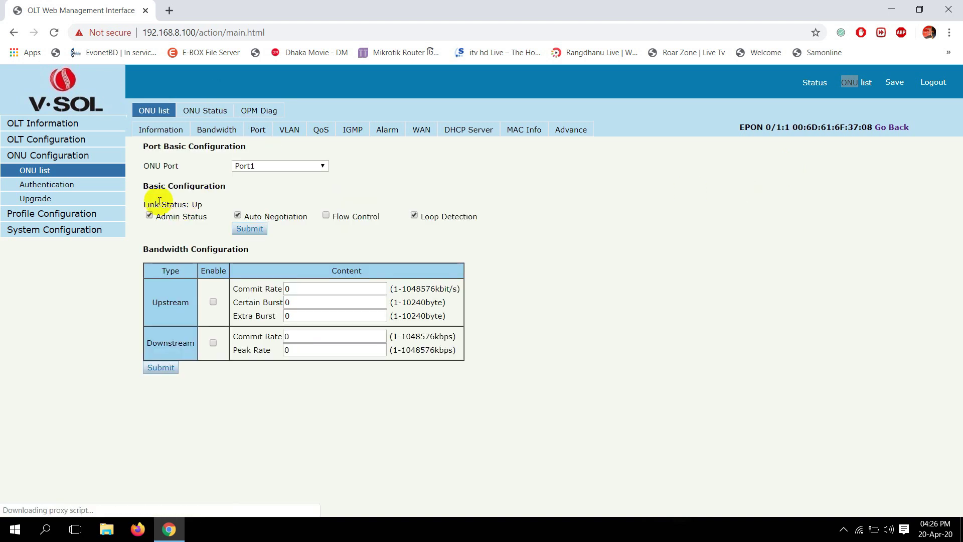
drag(146, 206, 198, 204)
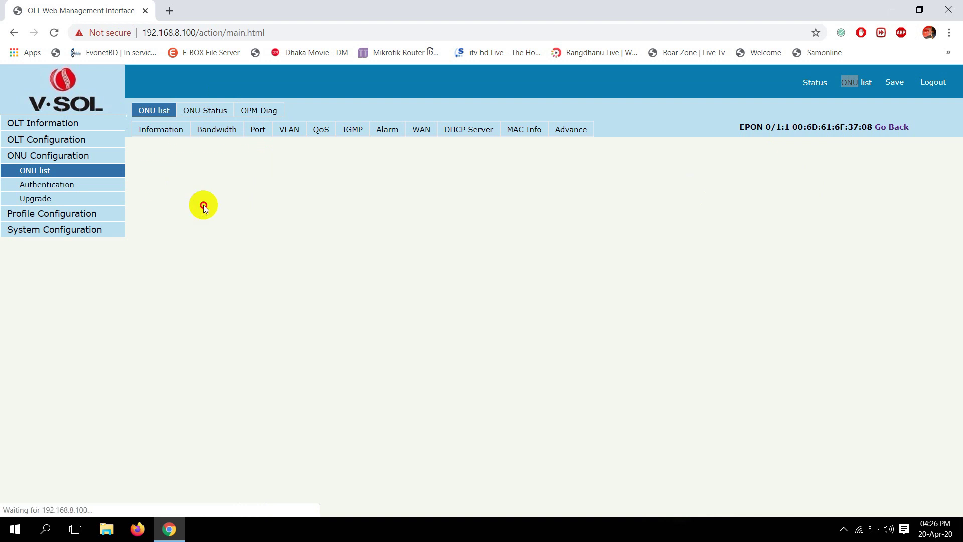
triple_click(197, 205)
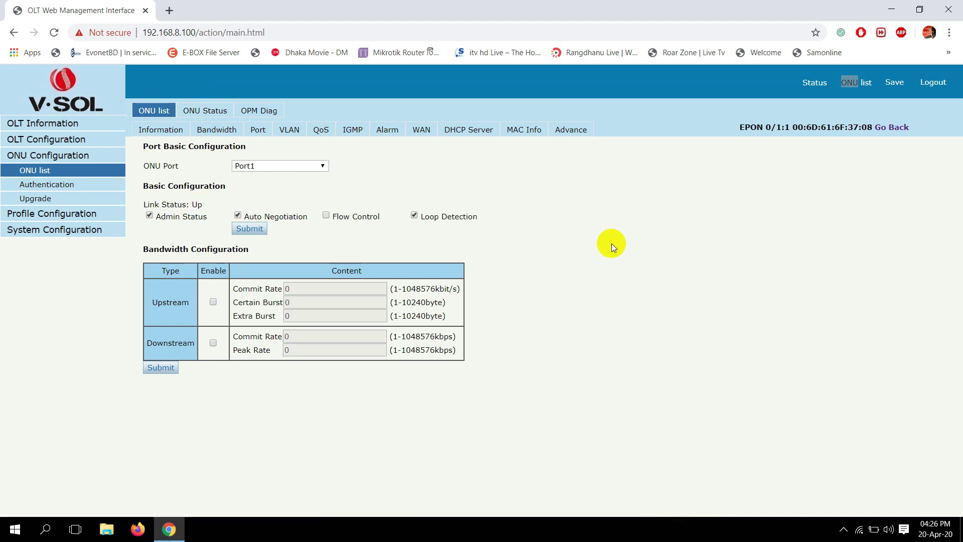
click(859, 530)
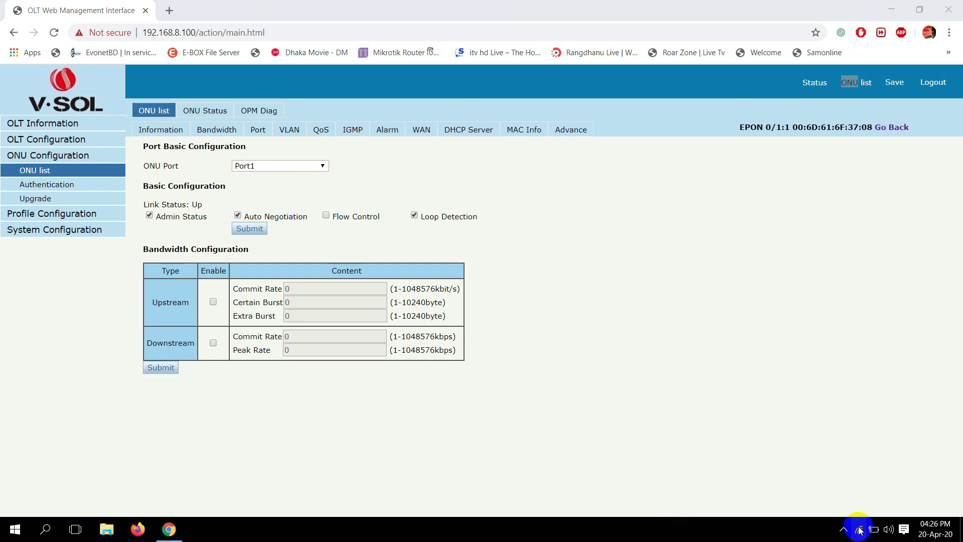
click(755, 488)
- Clear the Broadband Connection's saved sign-in details in its advanced options
click(805, 388)
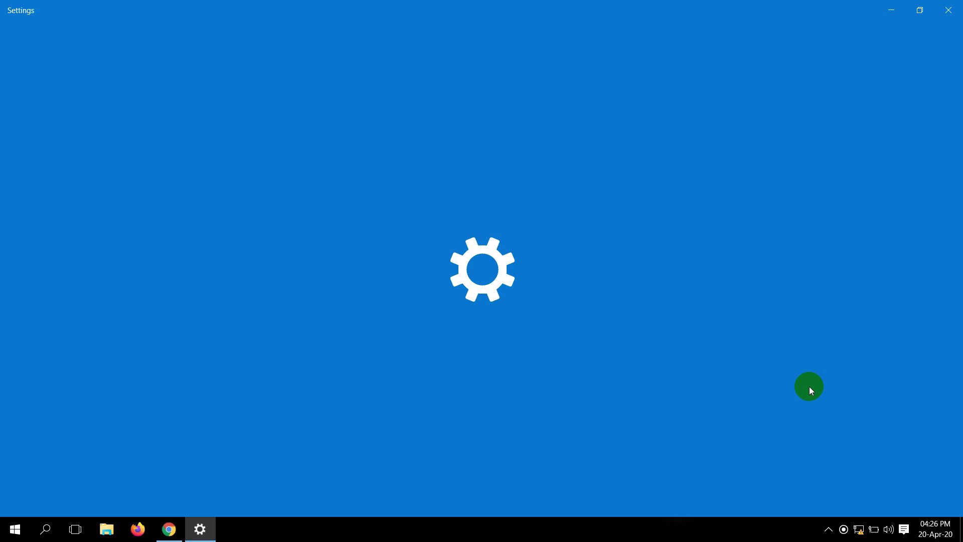
click(317, 109)
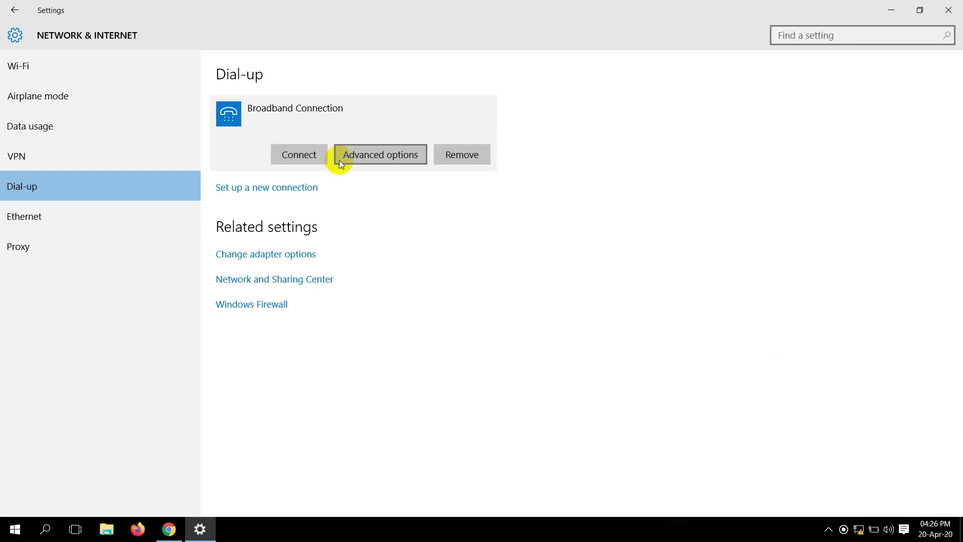
click(368, 158)
click(62, 221)
click(14, 10)
- Dial Broadband Connection with the user name and password, then minimize Settings and Chrome
click(299, 152)
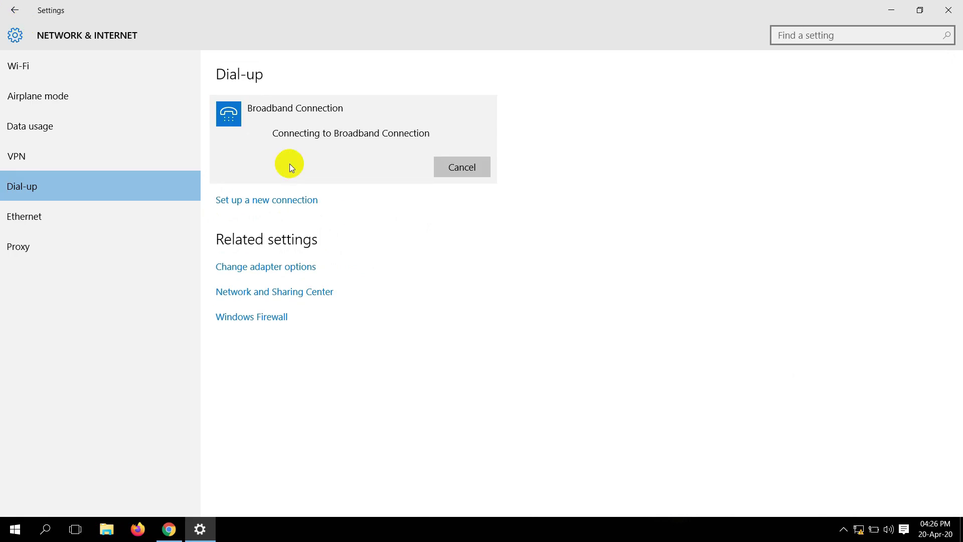
text(a)
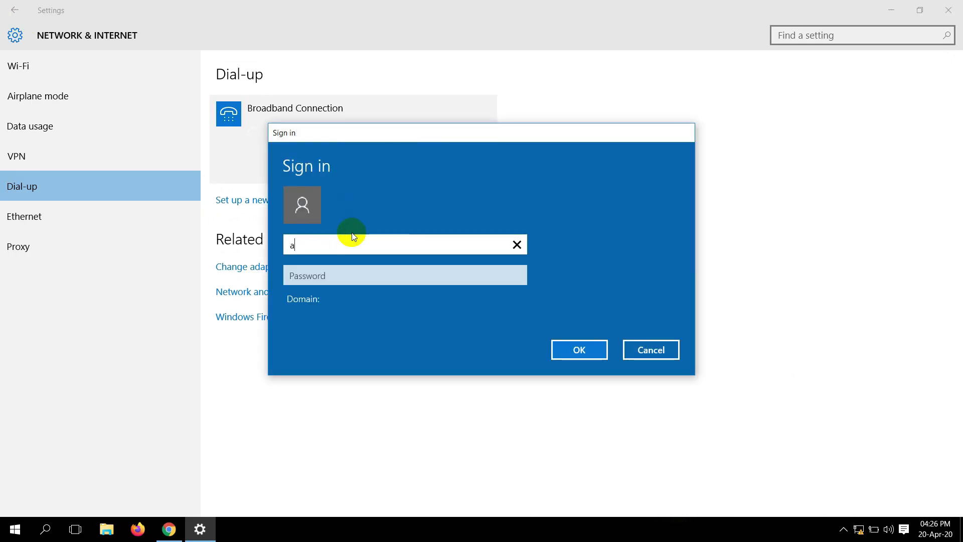
key(Tab)
text(a)
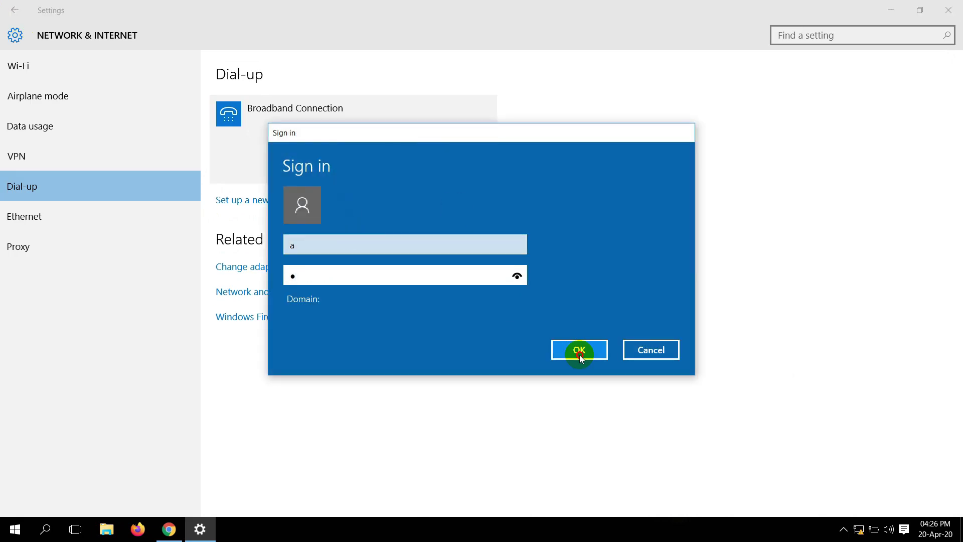
click(579, 350)
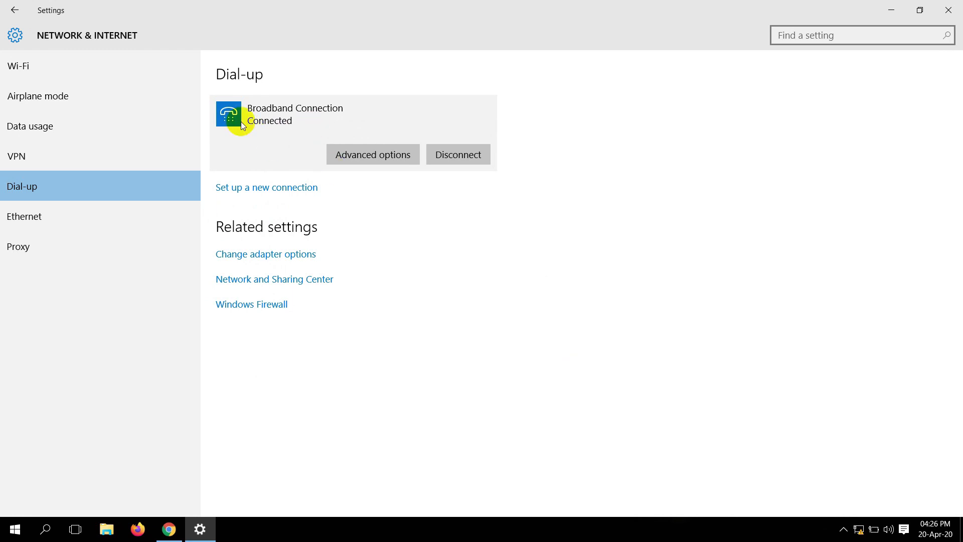
click(455, 345)
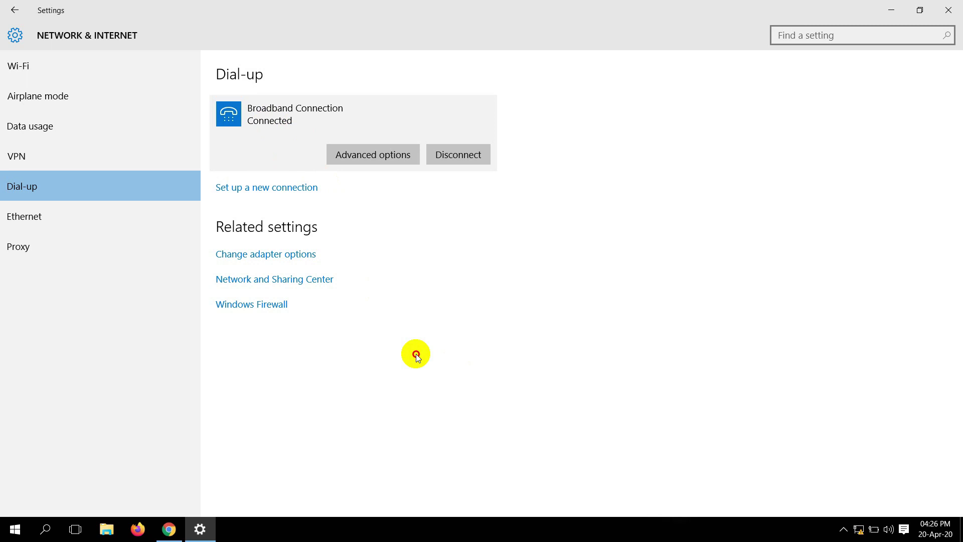
click(887, 11)
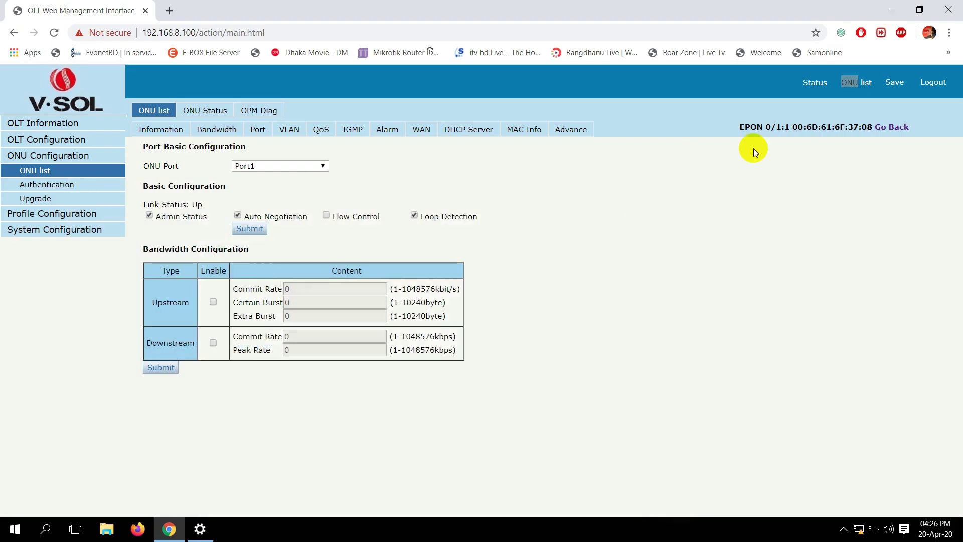
click(890, 8)
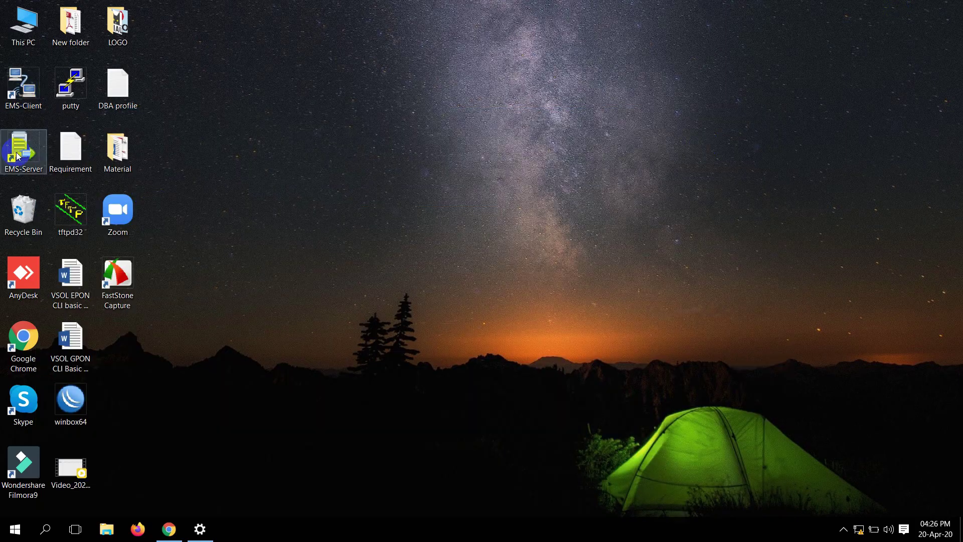
- Connect WinBox to the MikroTik router and check the active PPPoE session and IP addresses
double_click(71, 421)
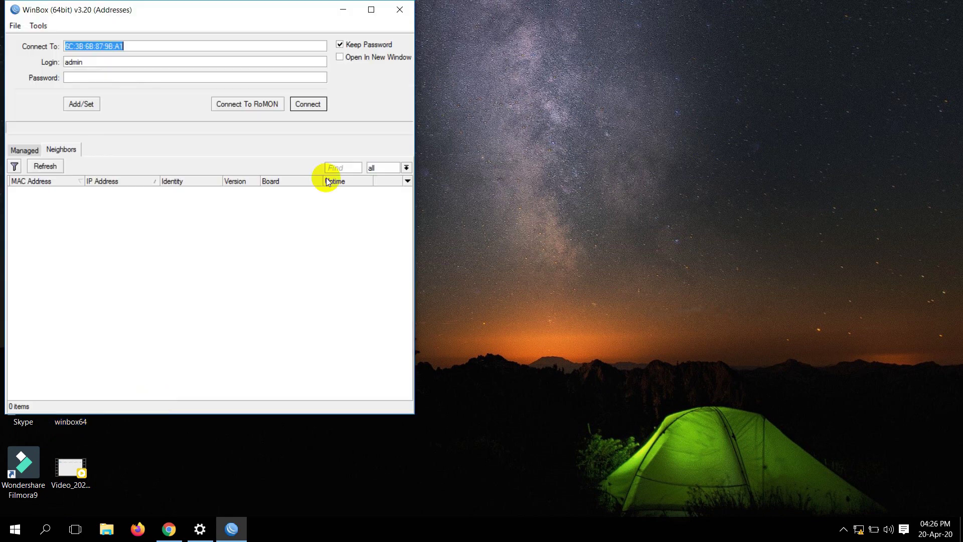
click(319, 101)
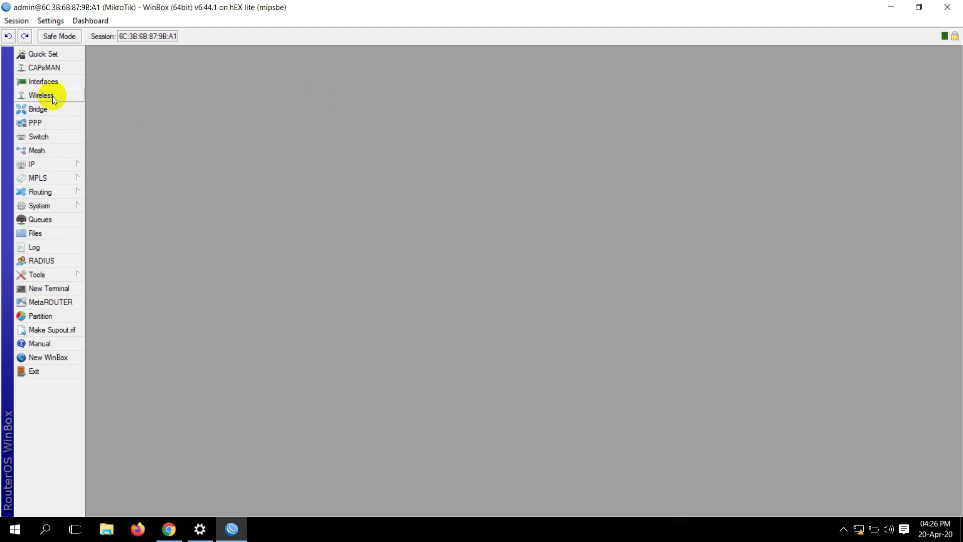
click(40, 125)
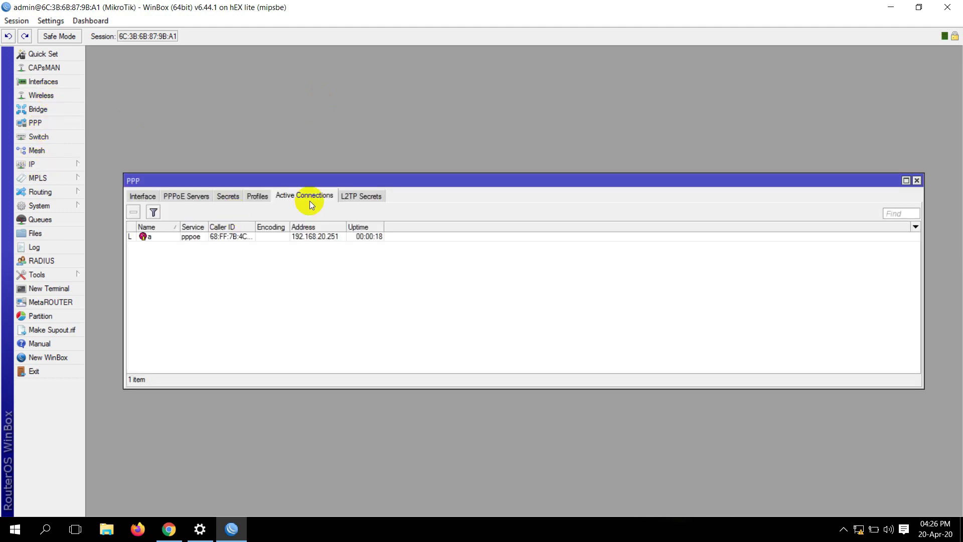
click(199, 238)
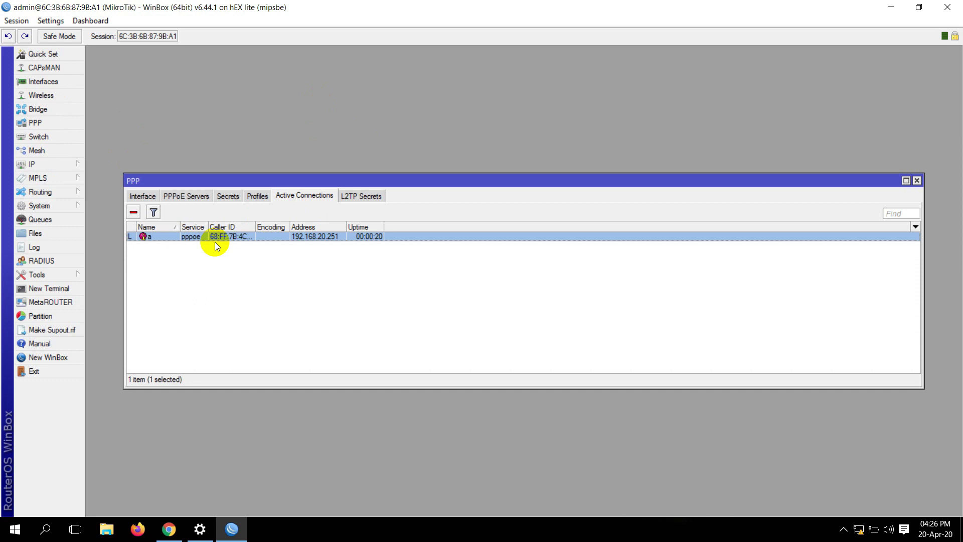
click(65, 166)
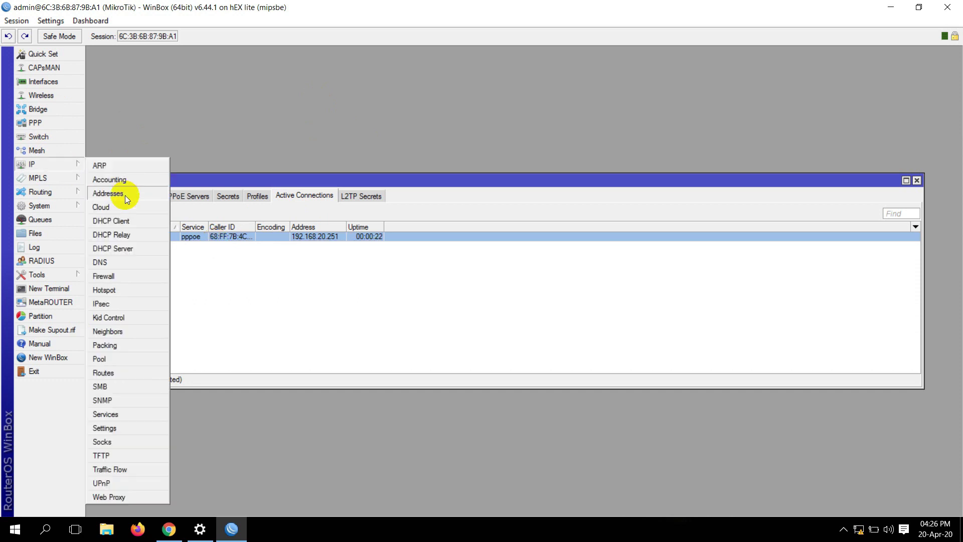
click(122, 193)
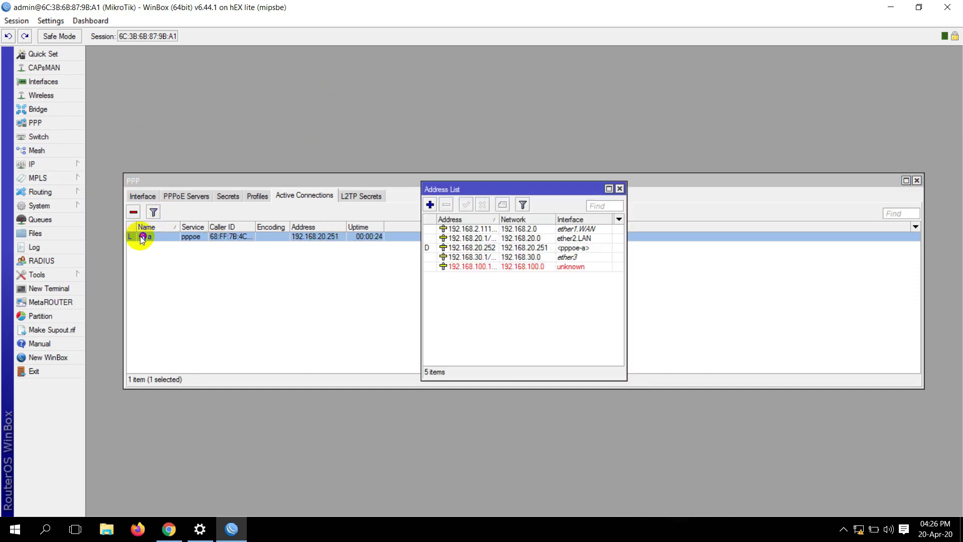
- Confirm the <pppoe-a> interface in the interface list, then close WinBox and return to Chrome
click(43, 82)
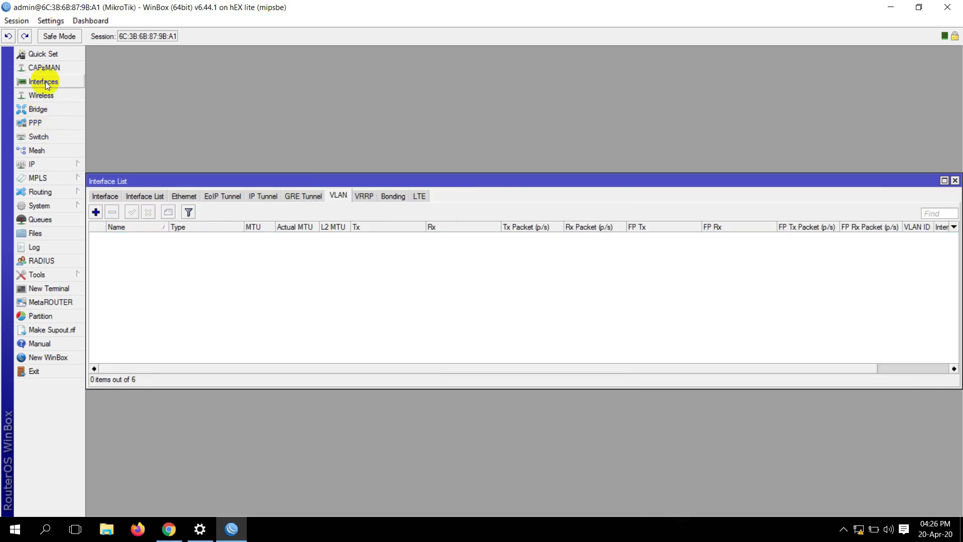
click(106, 197)
click(144, 247)
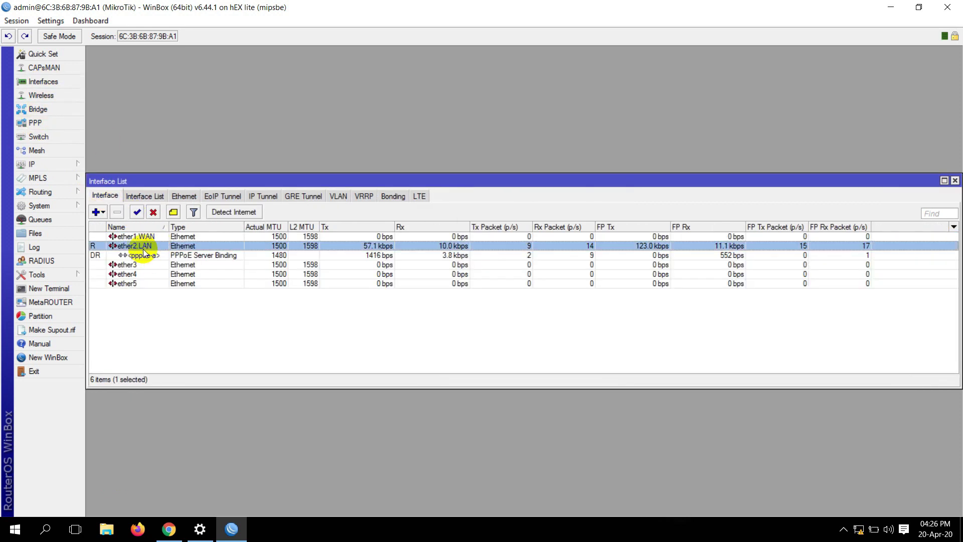
click(148, 256)
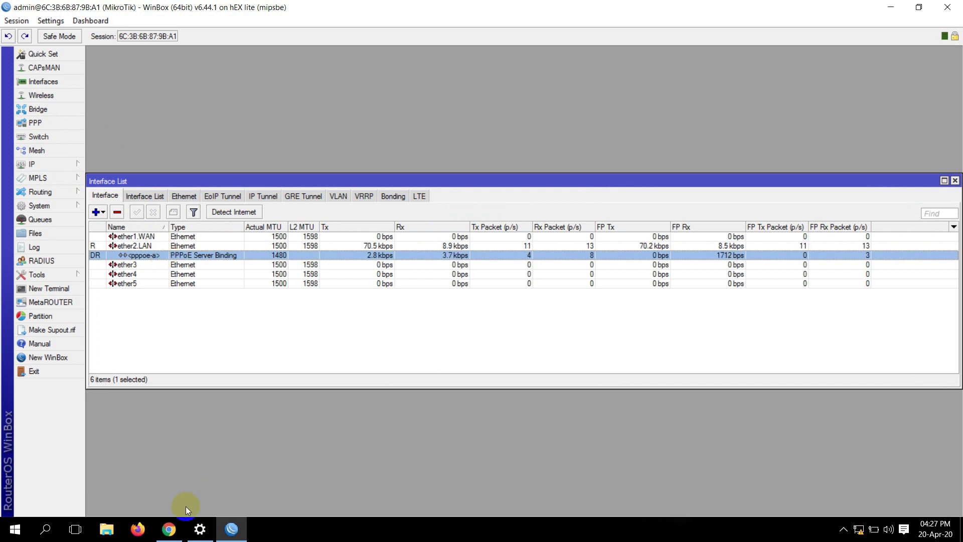
mouse_move(174, 528)
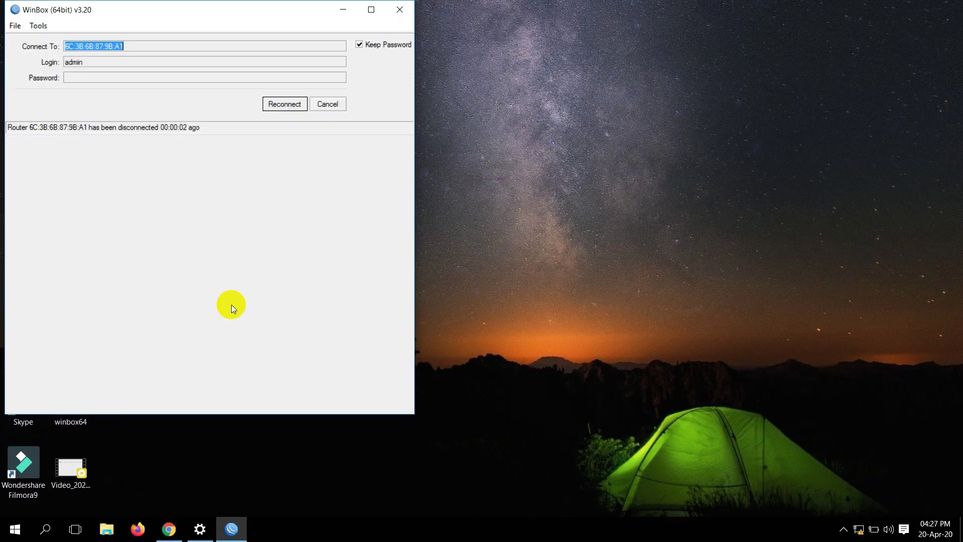
click(413, 12)
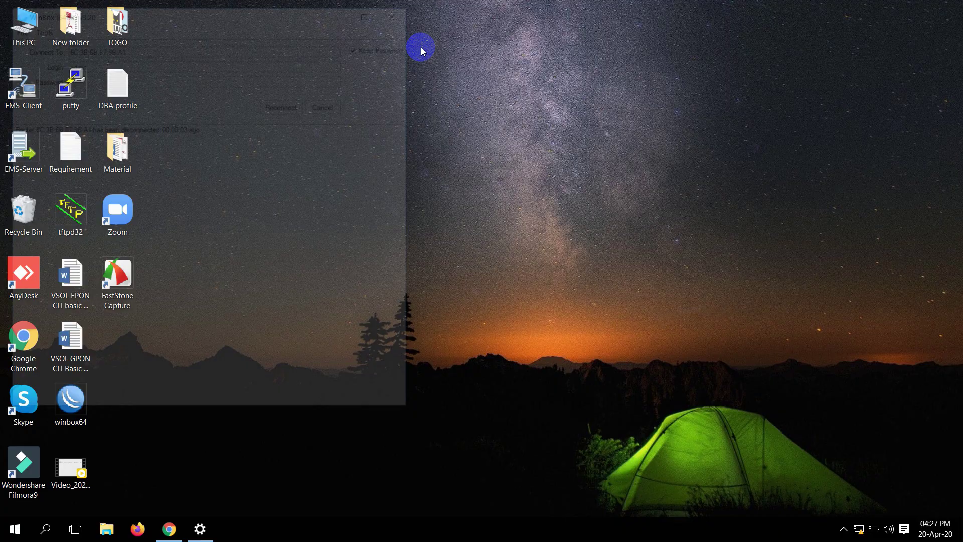
click(169, 528)
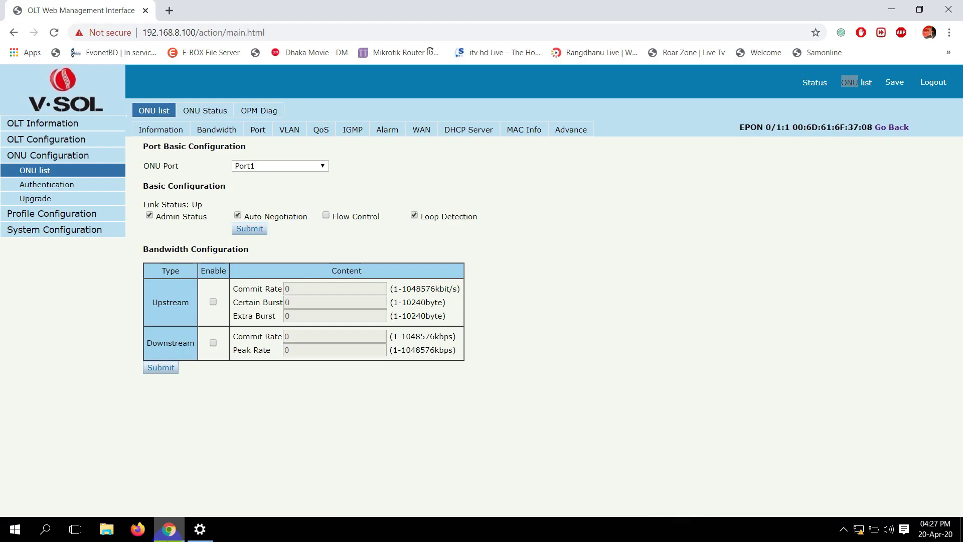
- Reload the timed-out OLT page, confirming resubmission, and go to the login page
click(57, 34)
click(535, 129)
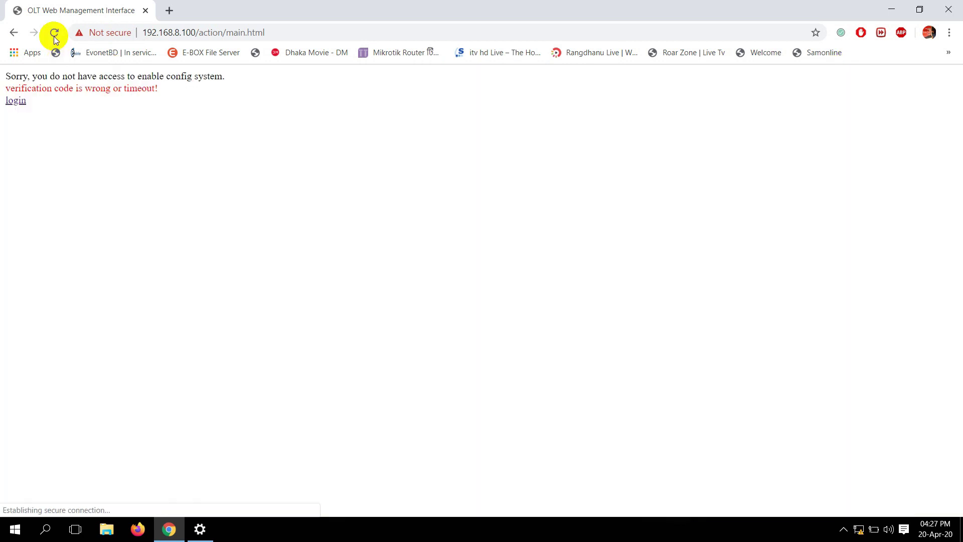
click(53, 37)
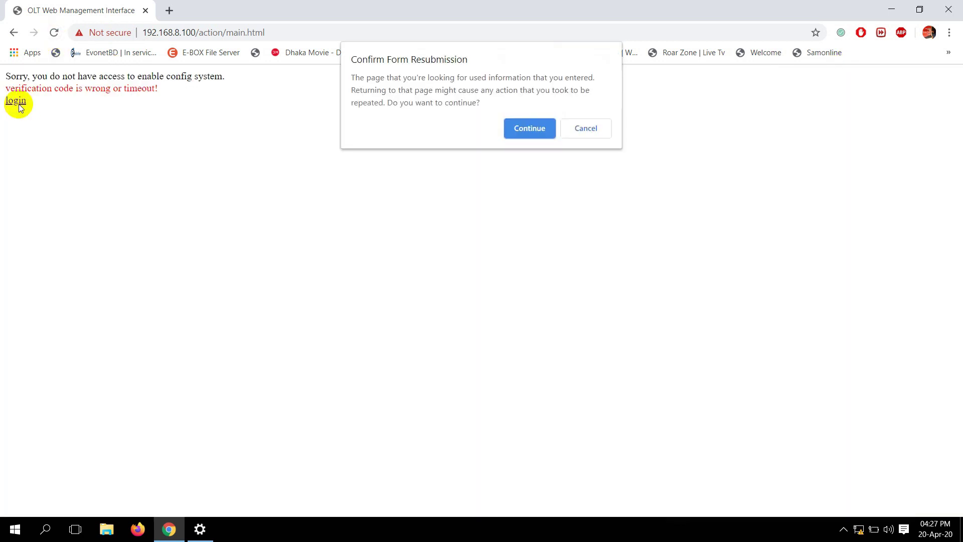
click(529, 128)
click(15, 101)
- Log in again with username admin, the password and the verification code
click(515, 202)
text(admin)
key(Tab)
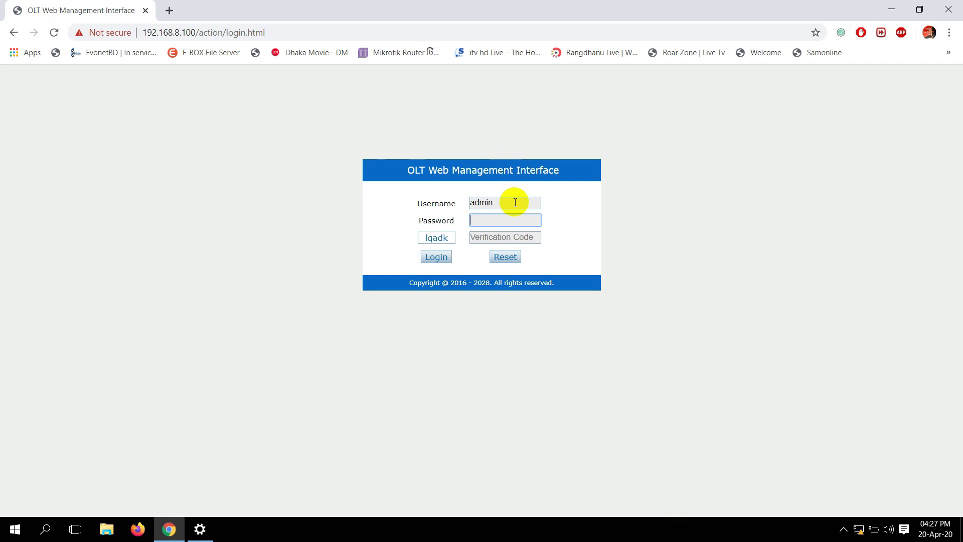
text(admin)
key(Tab)
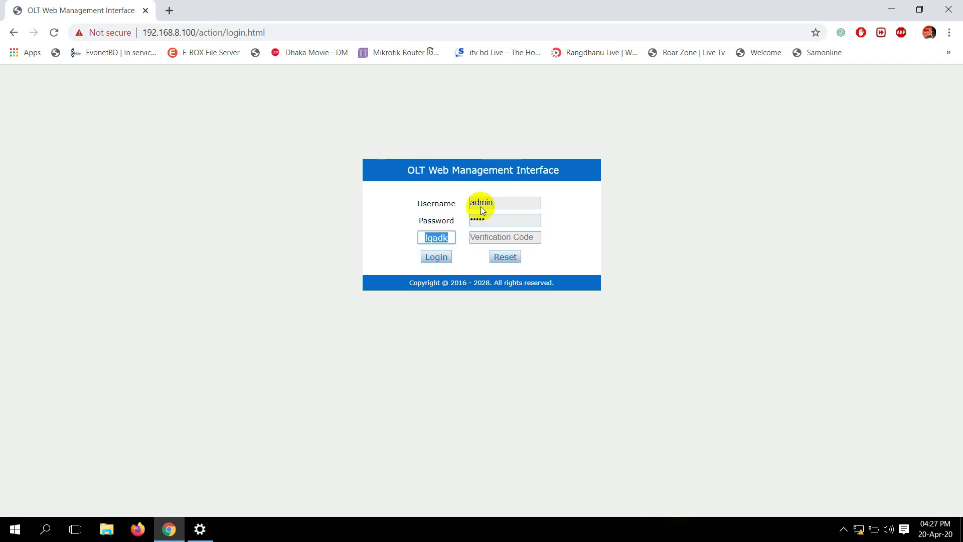
drag(436, 239, 494, 236)
click(432, 258)
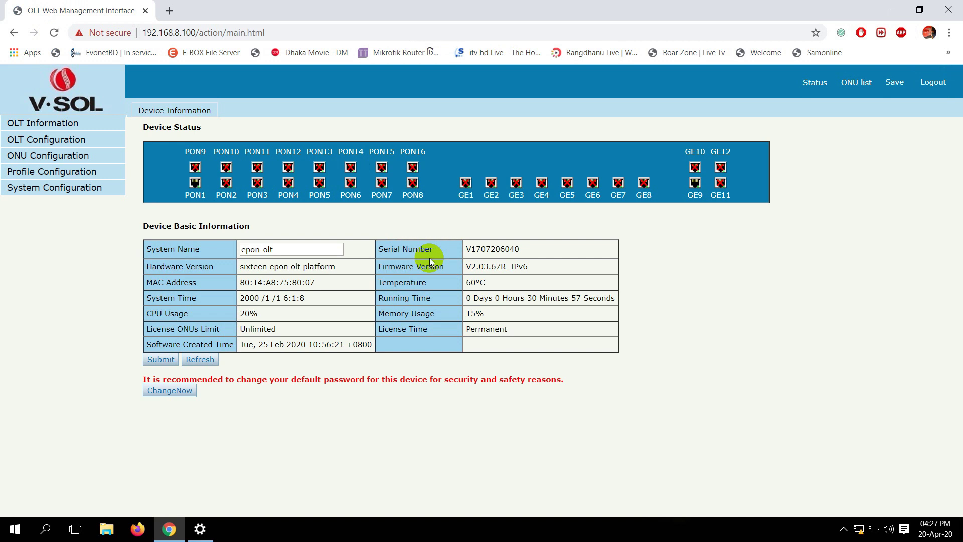
- Set Port1 of ONU EPON 0/1:1 to transparent VLAN mode and apply it
click(883, 84)
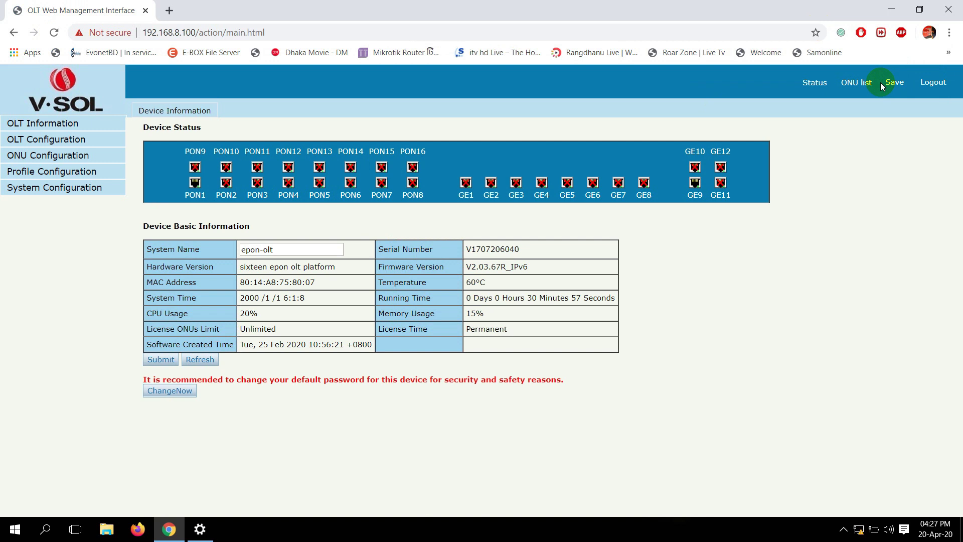
click(864, 83)
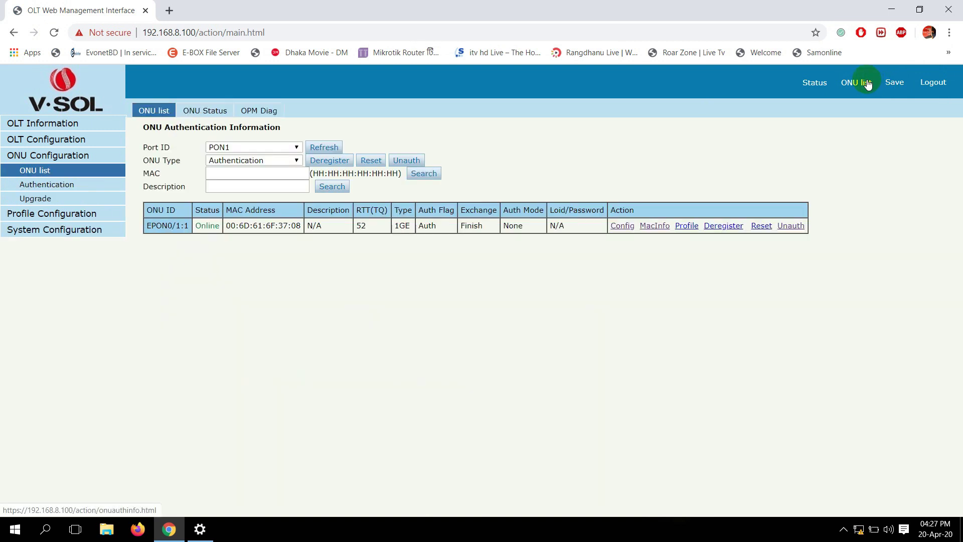
click(623, 225)
click(290, 140)
click(275, 179)
click(273, 189)
click(253, 194)
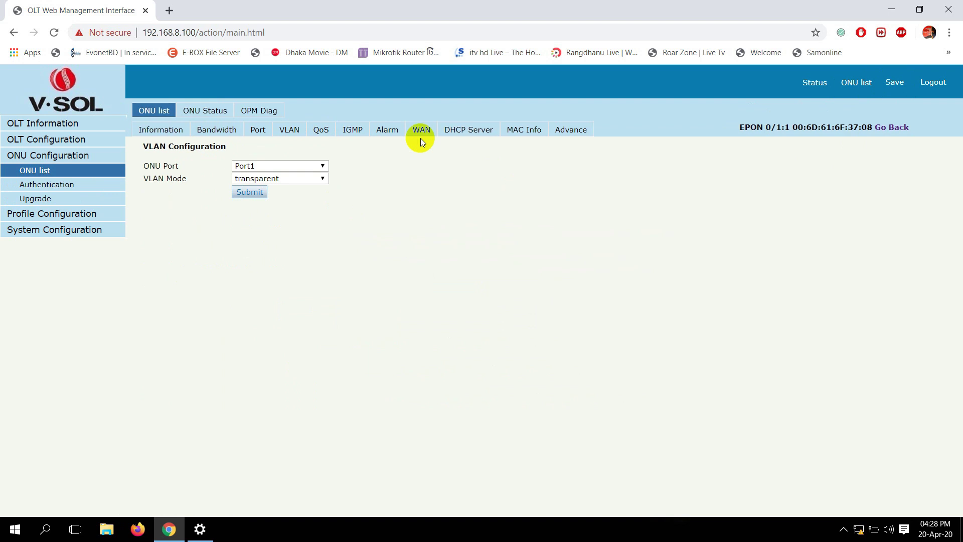
- Confirm GE9 is among VLAN 100's untagged ports, then view the uplink GE table showing GE9 at PVID 100
click(32, 138)
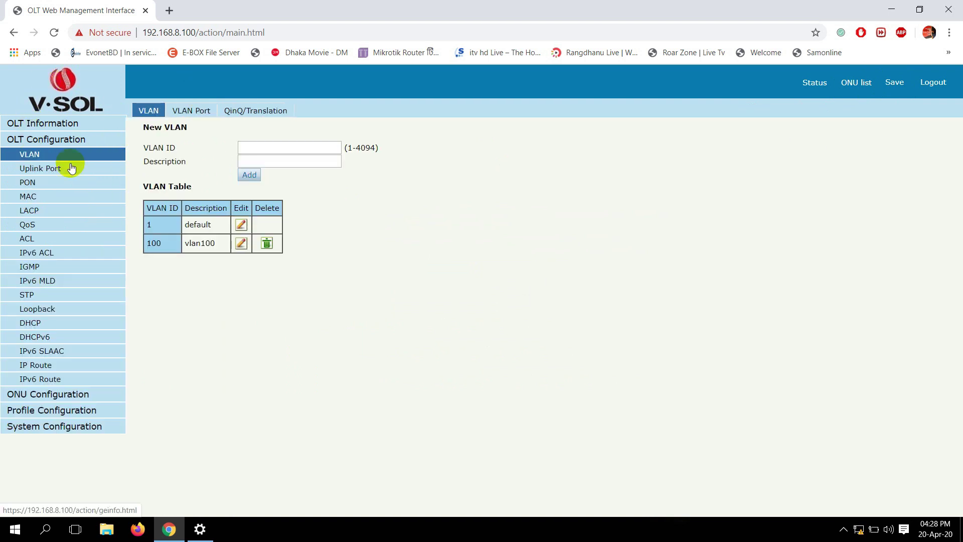
click(190, 111)
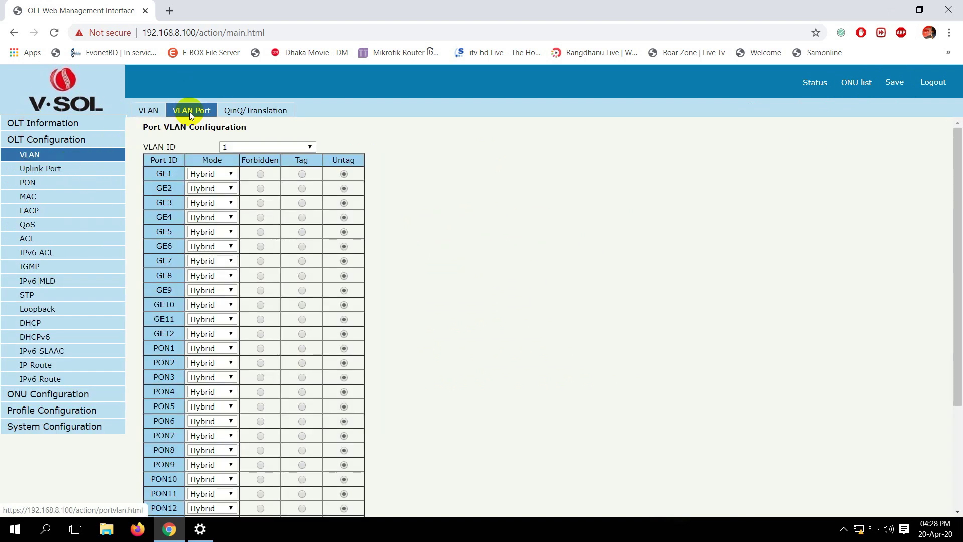
scroll(300, 196, down, 3)
drag(146, 503, 234, 500)
double_click(234, 501)
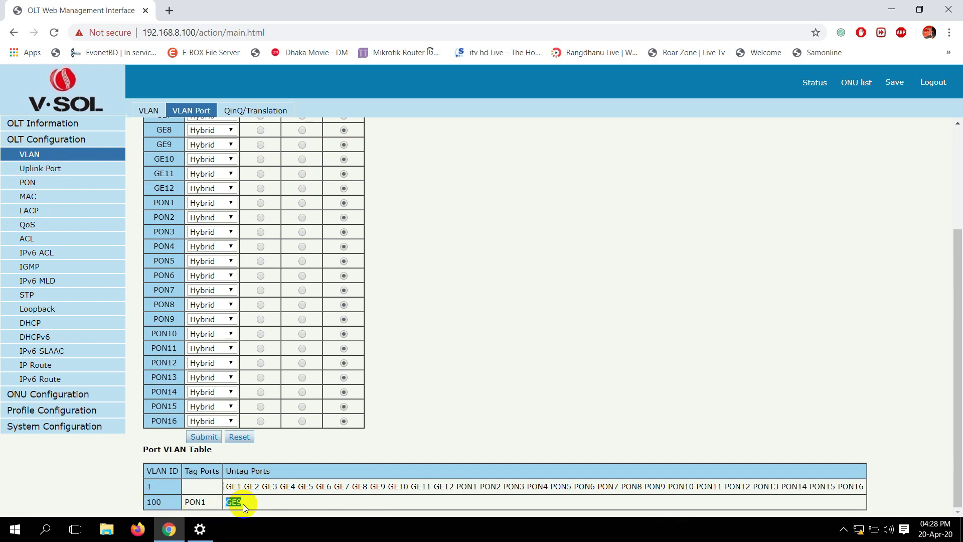
double_click(243, 504)
click(60, 168)
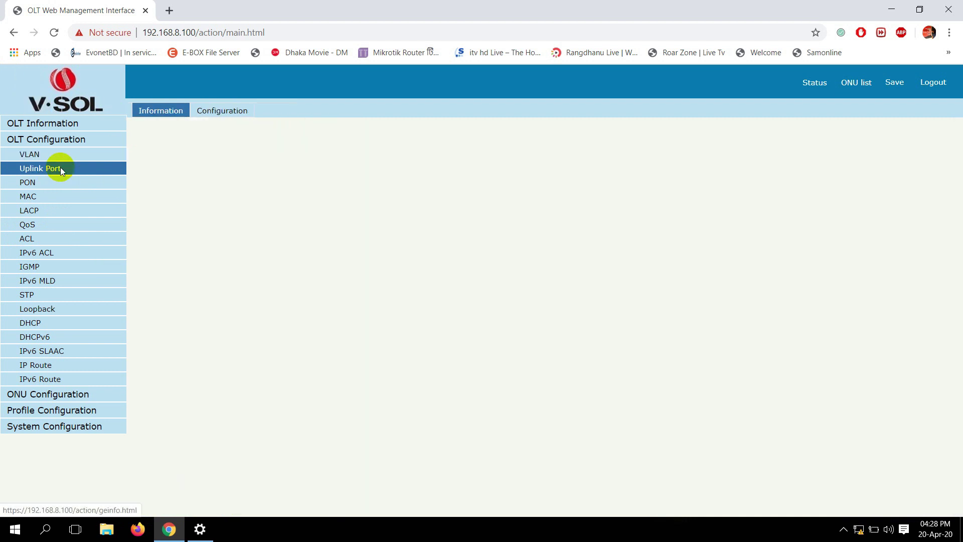
click(242, 111)
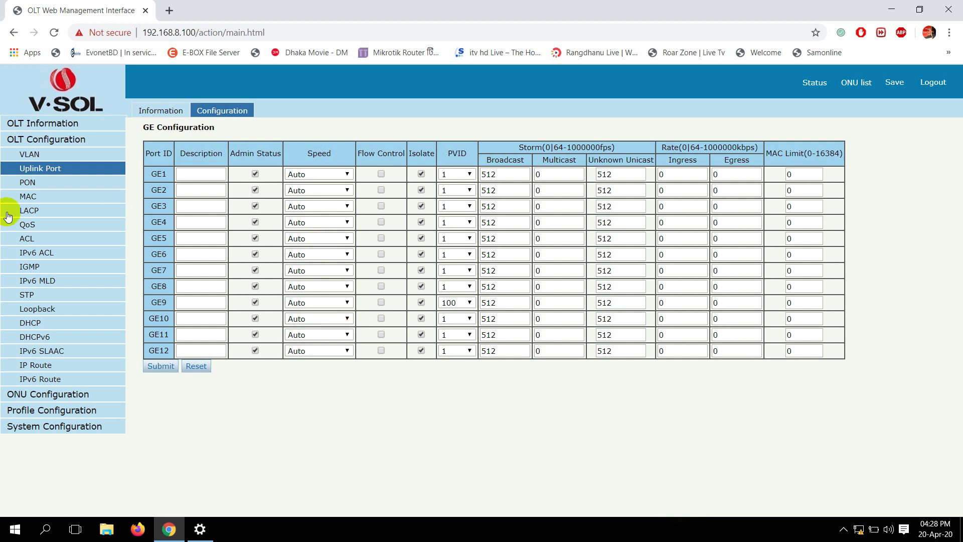
- Set PON1's PVID to 100 in the PON port configuration and submit it
click(26, 183)
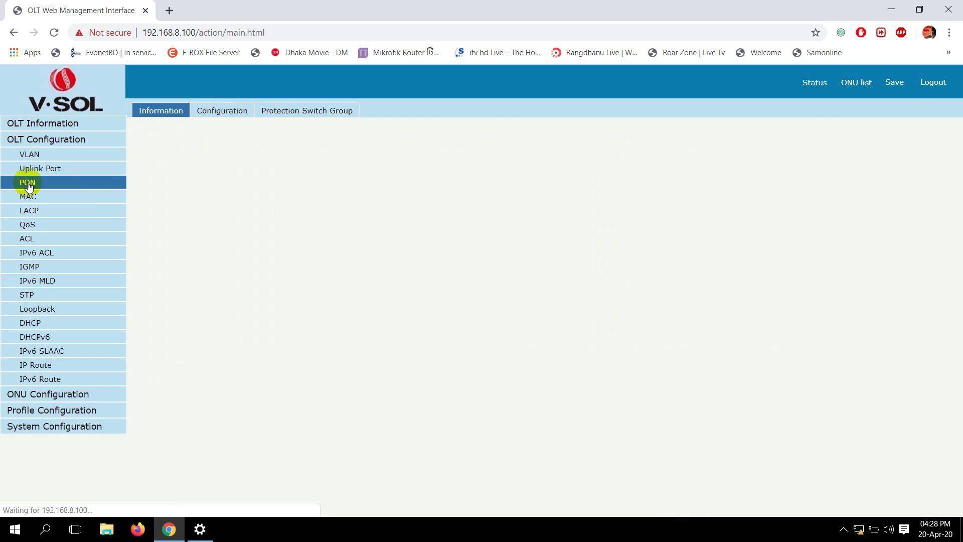
click(222, 113)
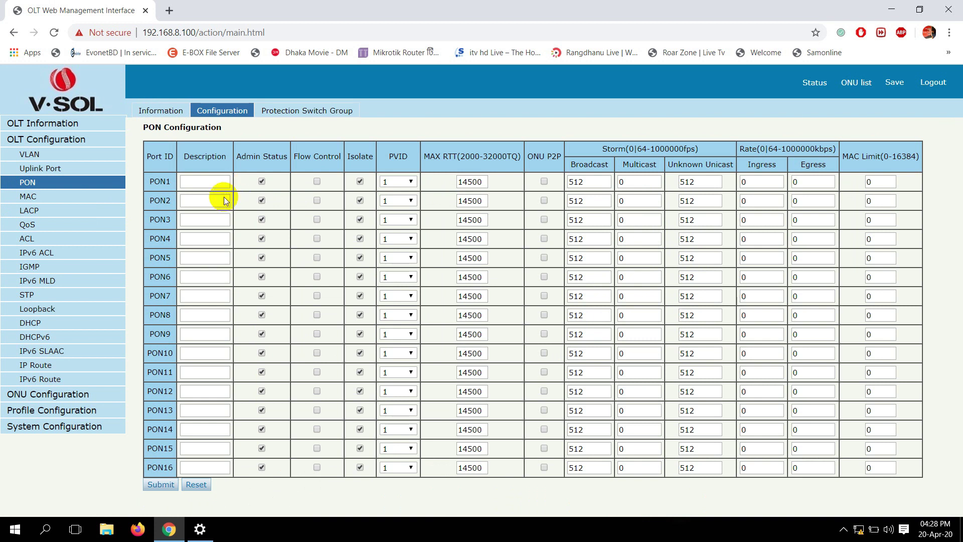
drag(147, 181, 171, 182)
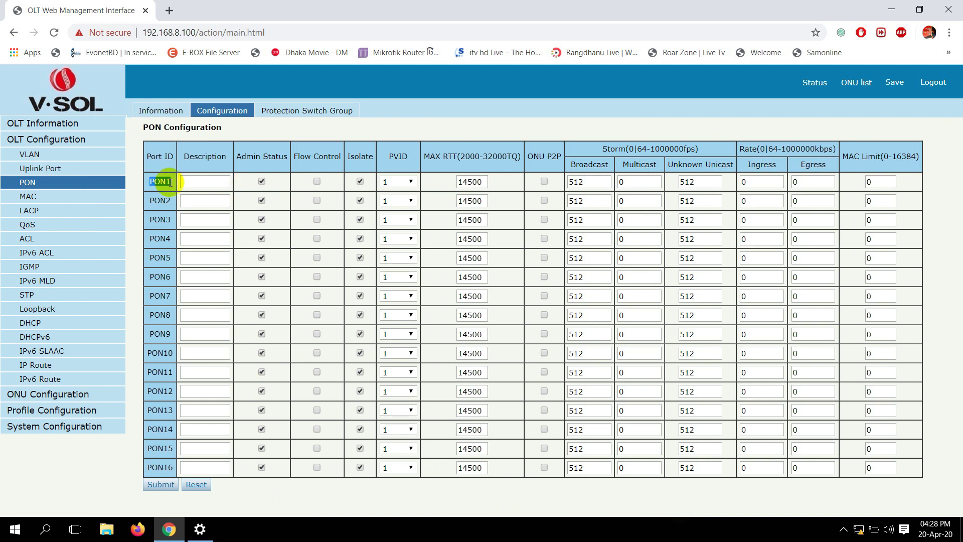
click(404, 181)
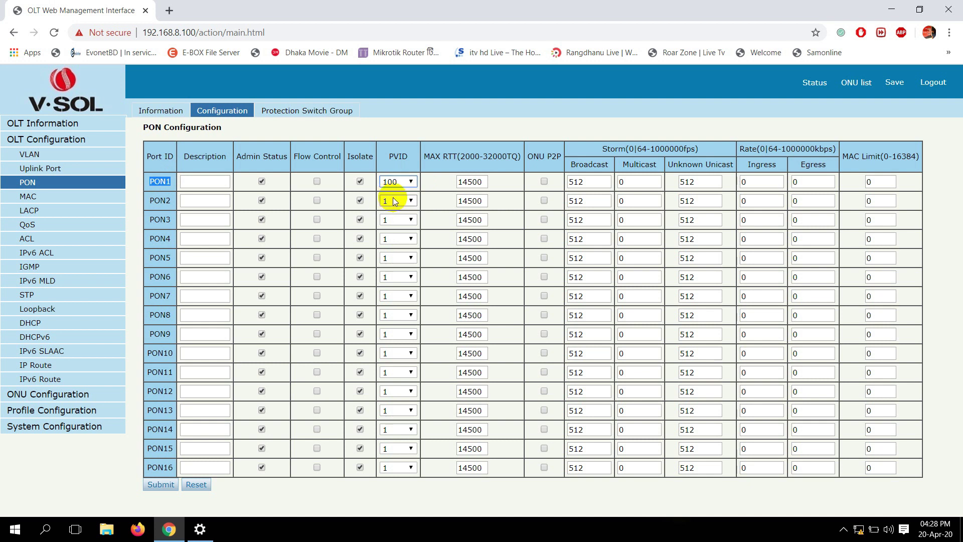
click(163, 485)
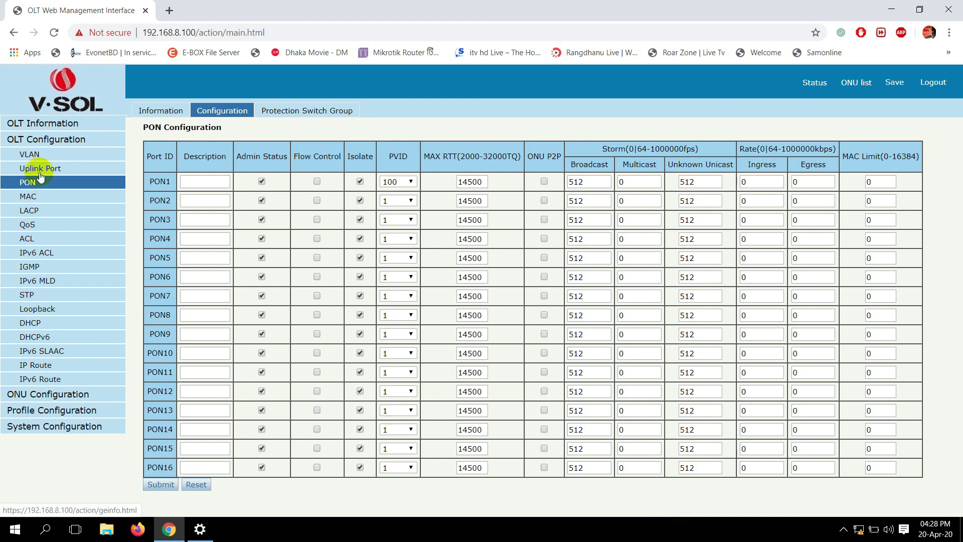
click(46, 156)
- Confirm the Port VLAN Table lists GE9 and PON1 as VLAN 100's untagged ports
click(207, 114)
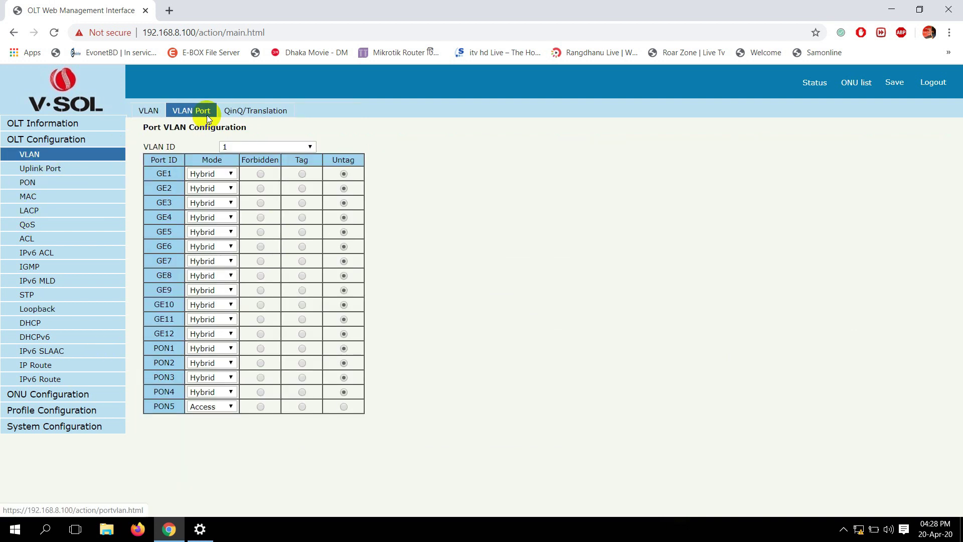
scroll(256, 304, down, 3)
double_click(232, 502)
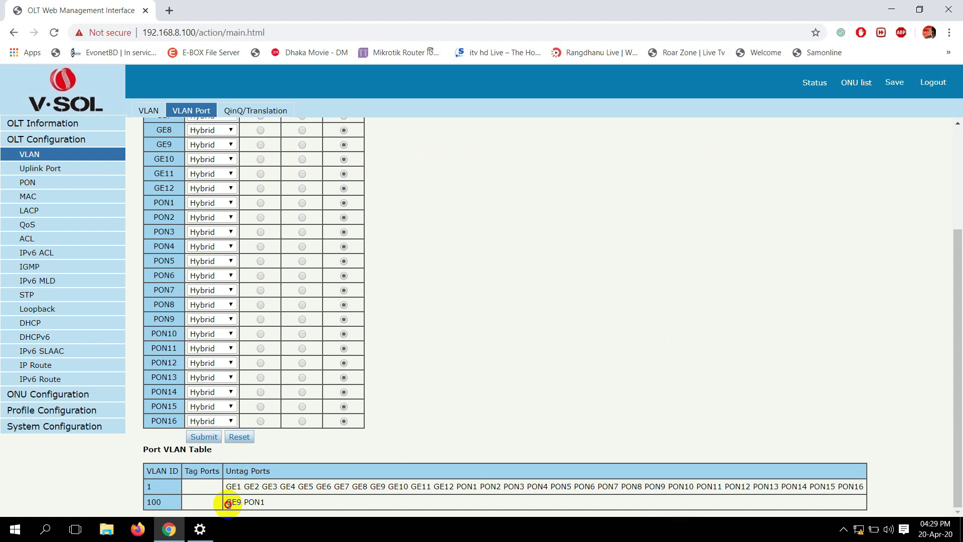
drag(248, 502, 266, 503)
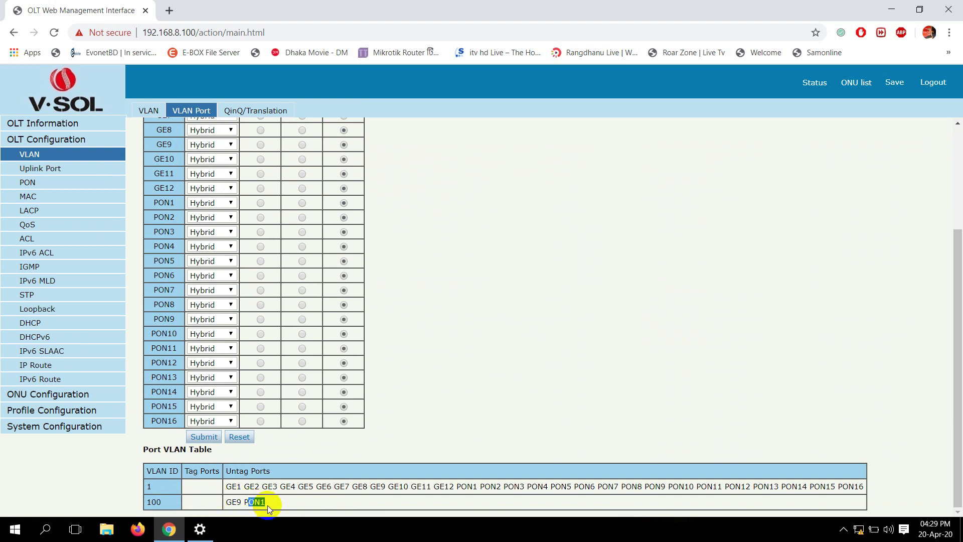
click(486, 362)
- Check that the online ONU's VLAN settings still show transparent mode
click(867, 83)
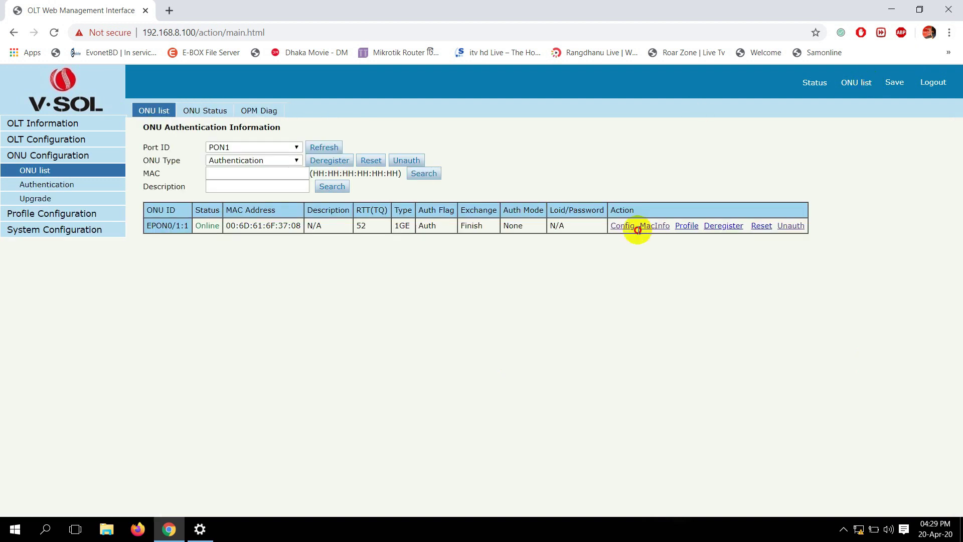
click(630, 227)
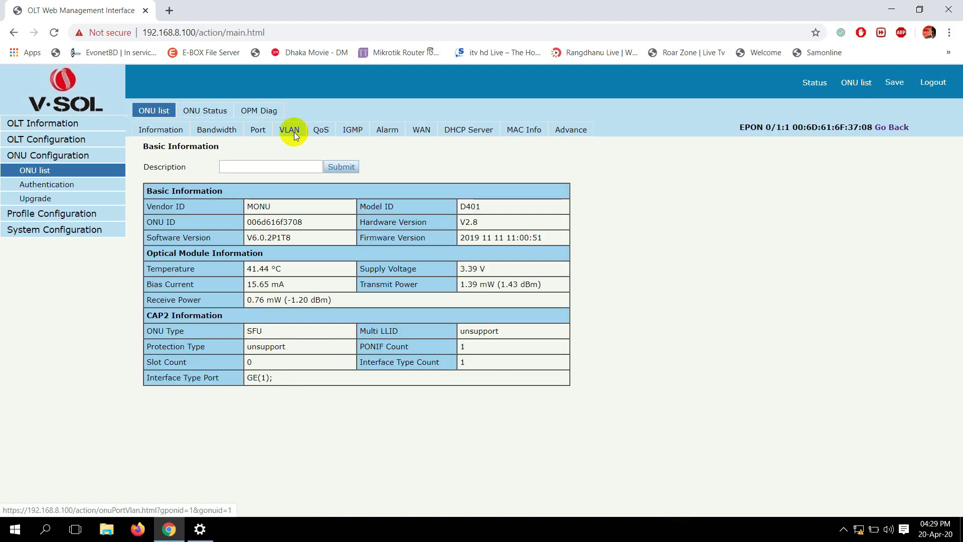
click(294, 130)
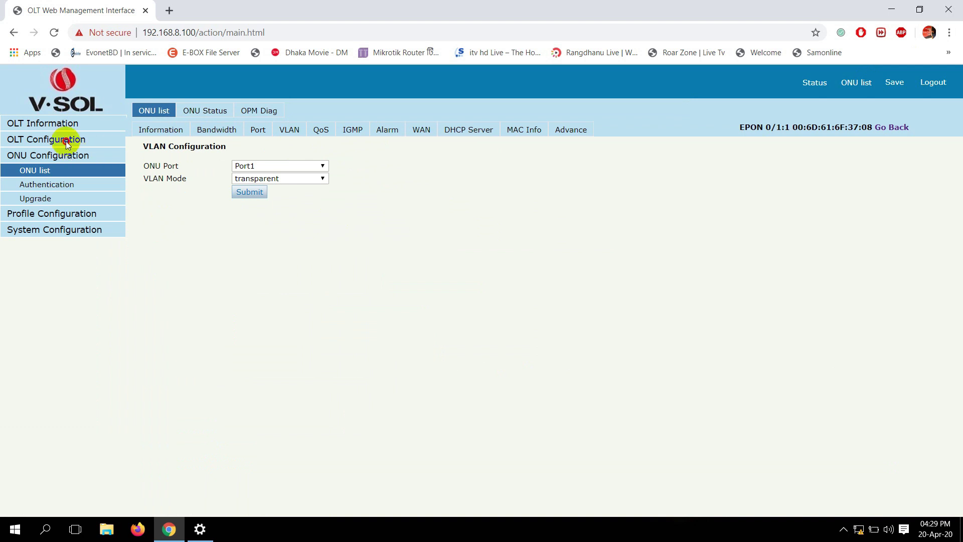
- Return to the PON port configuration table showing PON1 at PVID 100
click(66, 139)
click(38, 181)
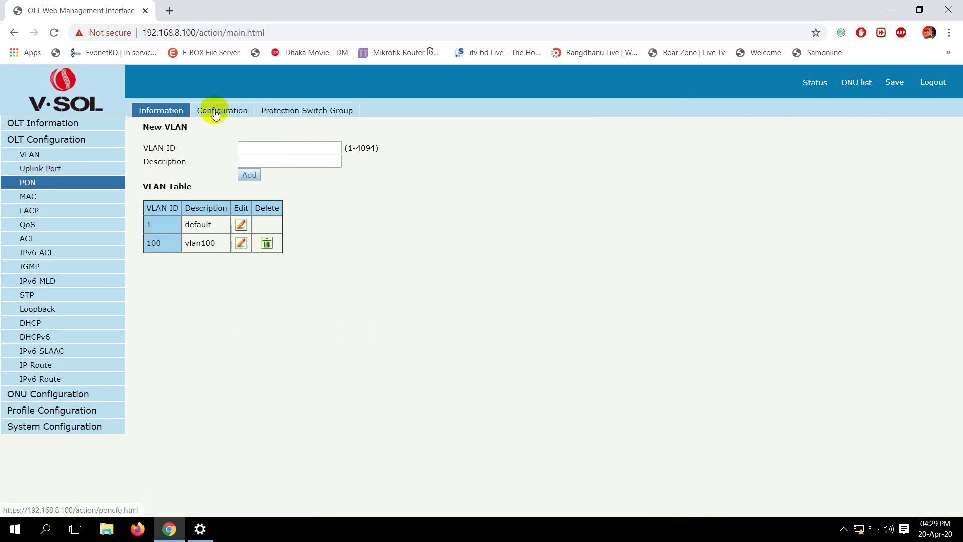
click(214, 111)
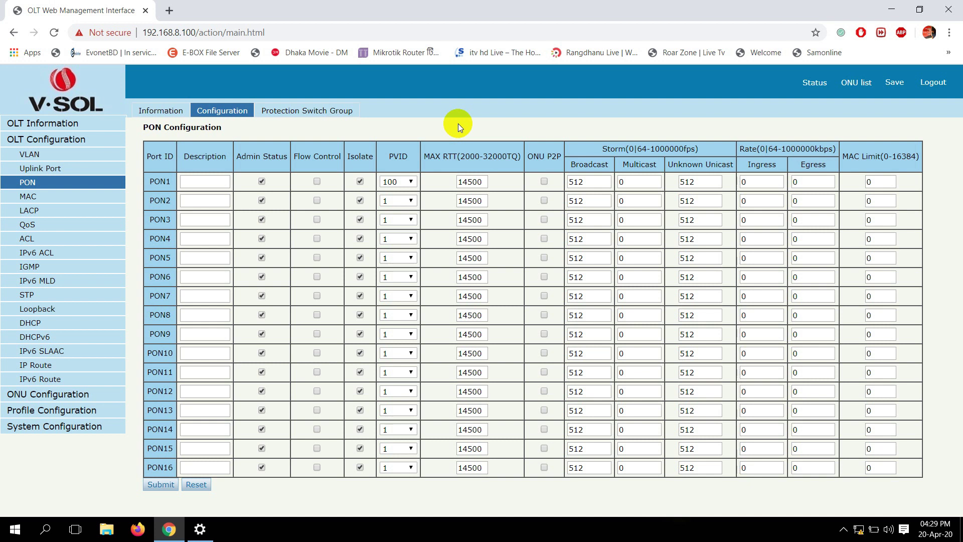
- Connect the Broadband Connection dial-up, then minimize the Settings and browser windows
click(199, 528)
click(304, 160)
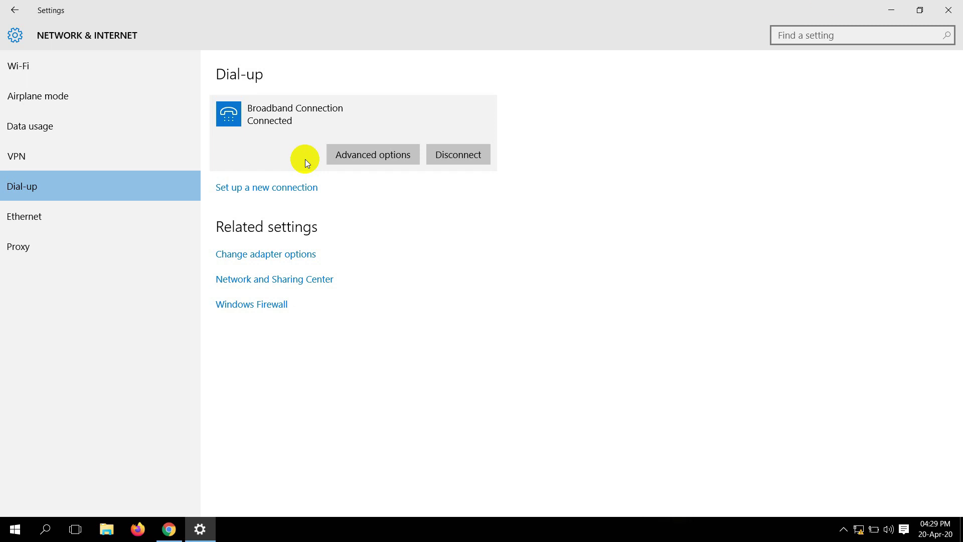
click(901, 16)
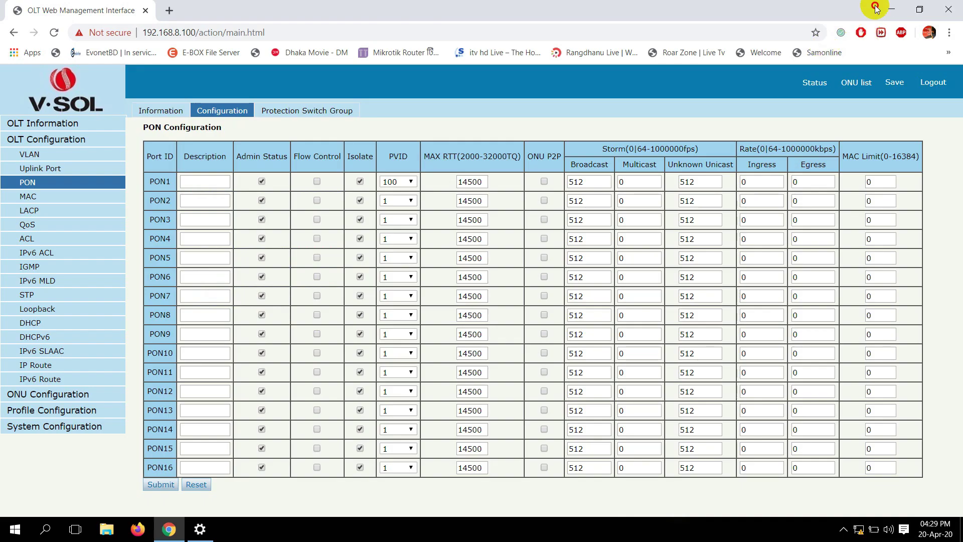
click(888, 7)
- Launch WinBox, log into the MikroTik router, and select the <pppoe-a> interface entry
double_click(73, 404)
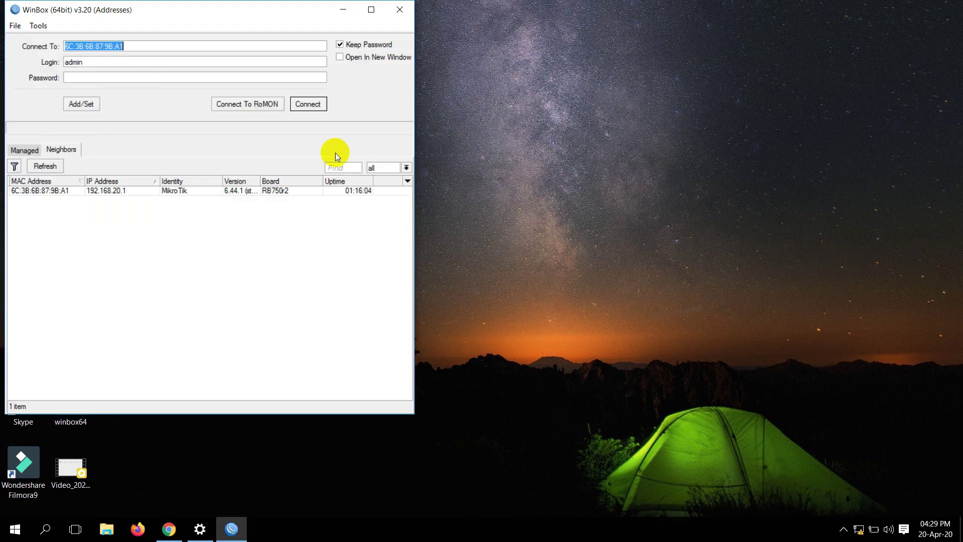
click(308, 103)
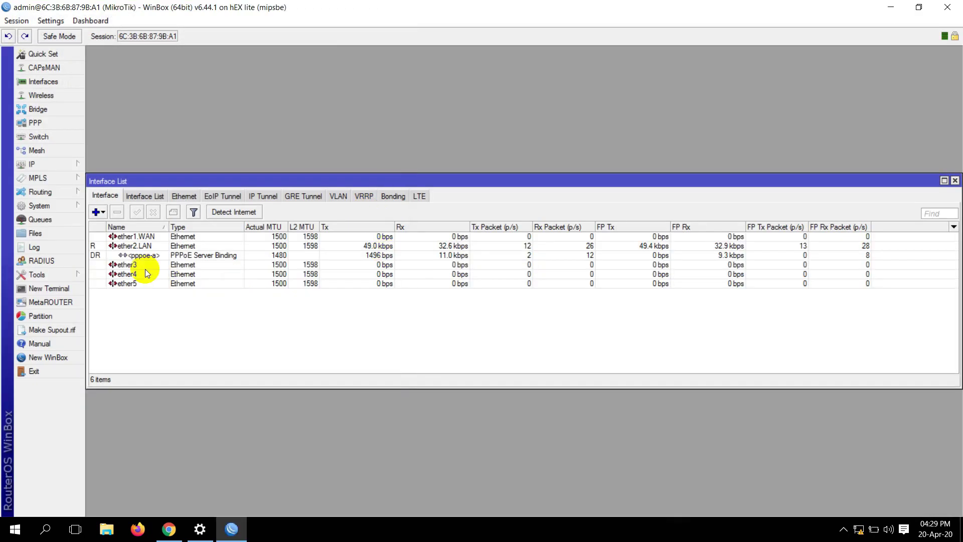
click(145, 256)
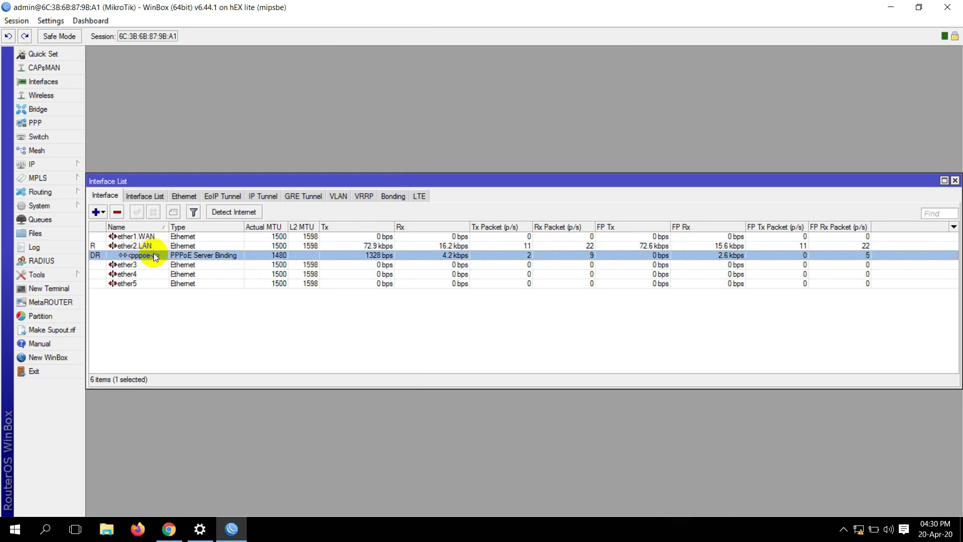